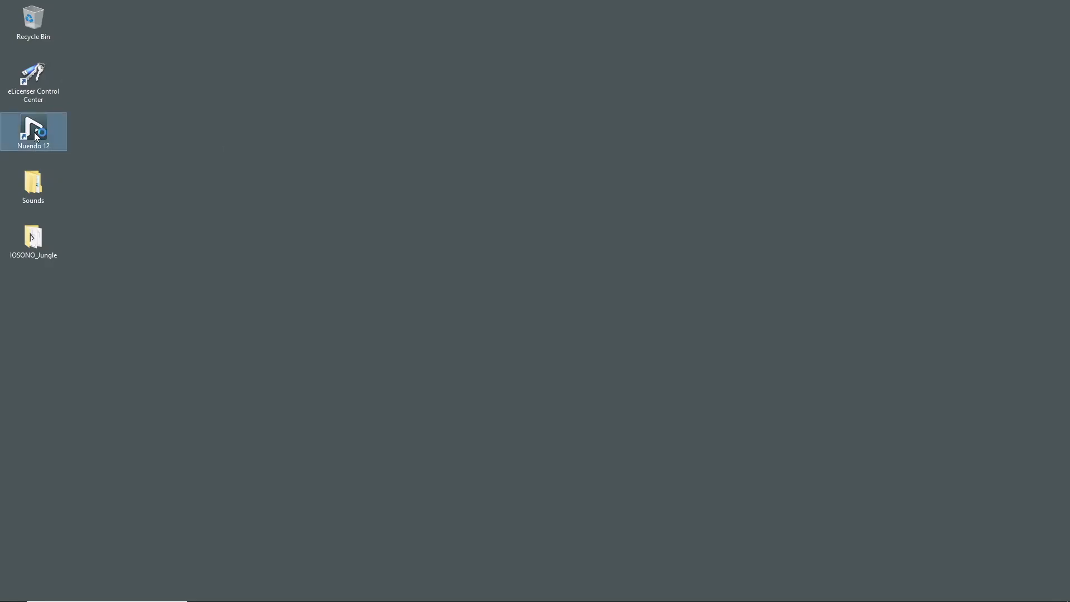
- Launch Nuendo 12 and create a new project from the Empty template in the SAW_Tutorial project folder
{"action": "double_click", "coordinate": [34, 132]}
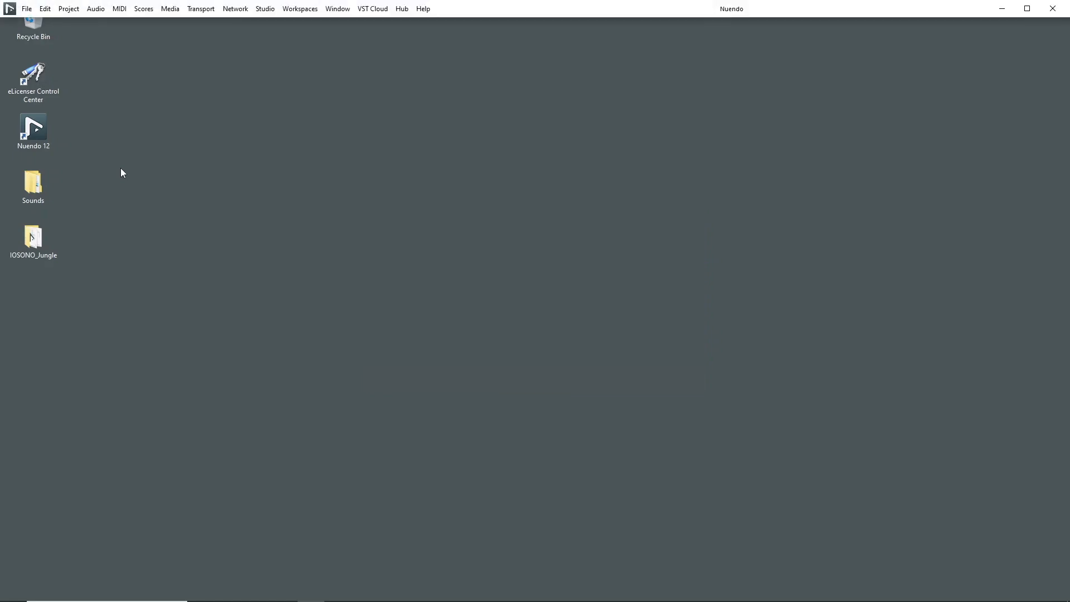
{"action": "left_click", "coordinate": [26, 9]}
{"action": "left_click", "coordinate": [39, 23]}
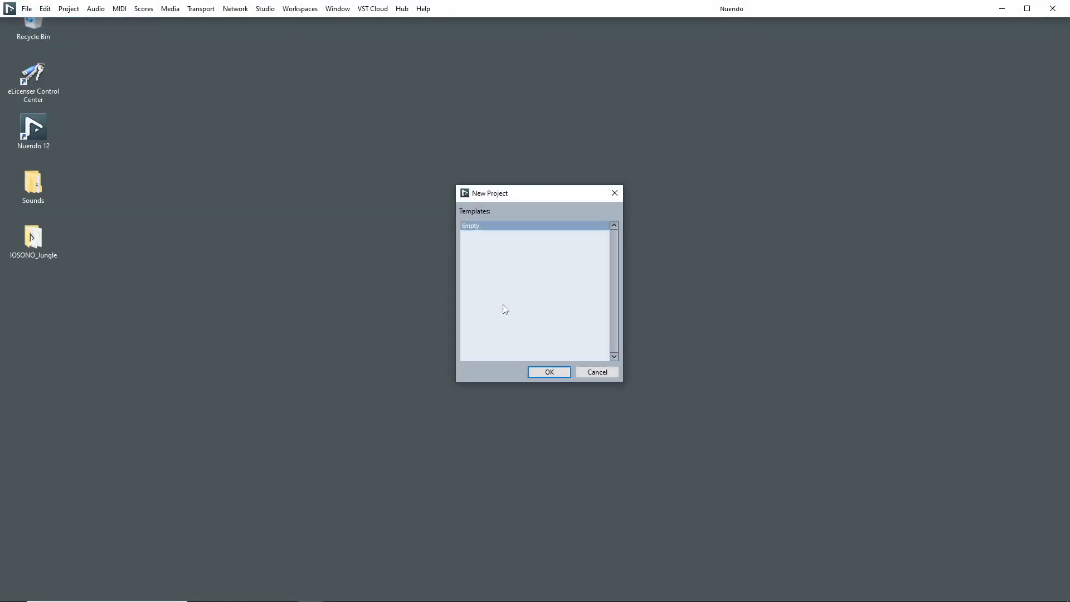
{"action": "left_click", "coordinate": [549, 371]}
{"action": "left_click", "coordinate": [422, 281]}
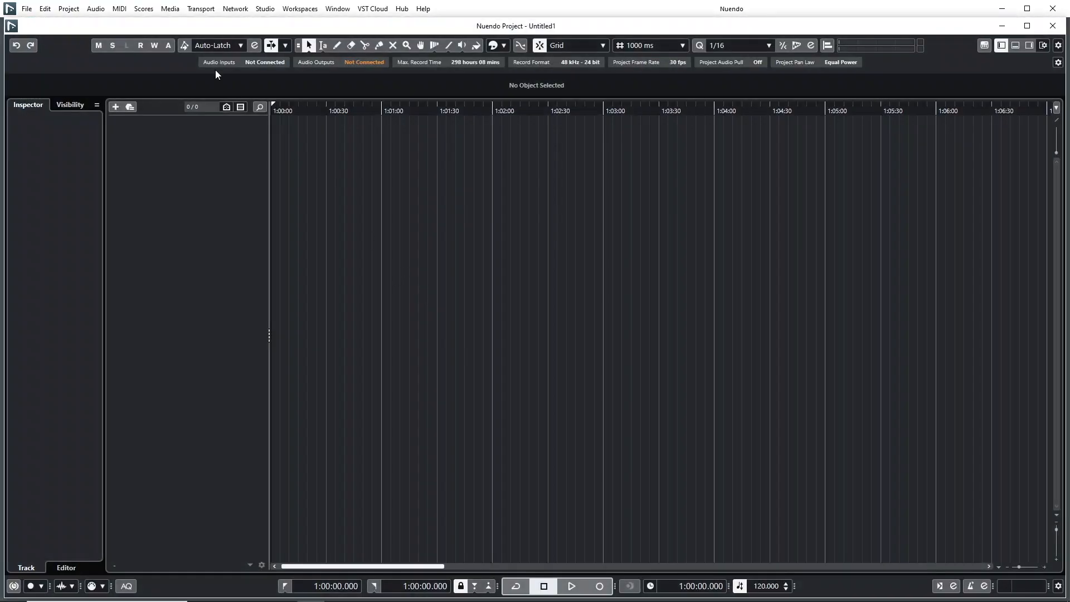
- Open the Spatial Audio Workstation for the project and activate it
{"action": "left_click", "coordinate": [69, 9]}
{"action": "mouse_move", "coordinate": [162, 435]}
{"action": "left_click", "coordinate": [367, 434]}
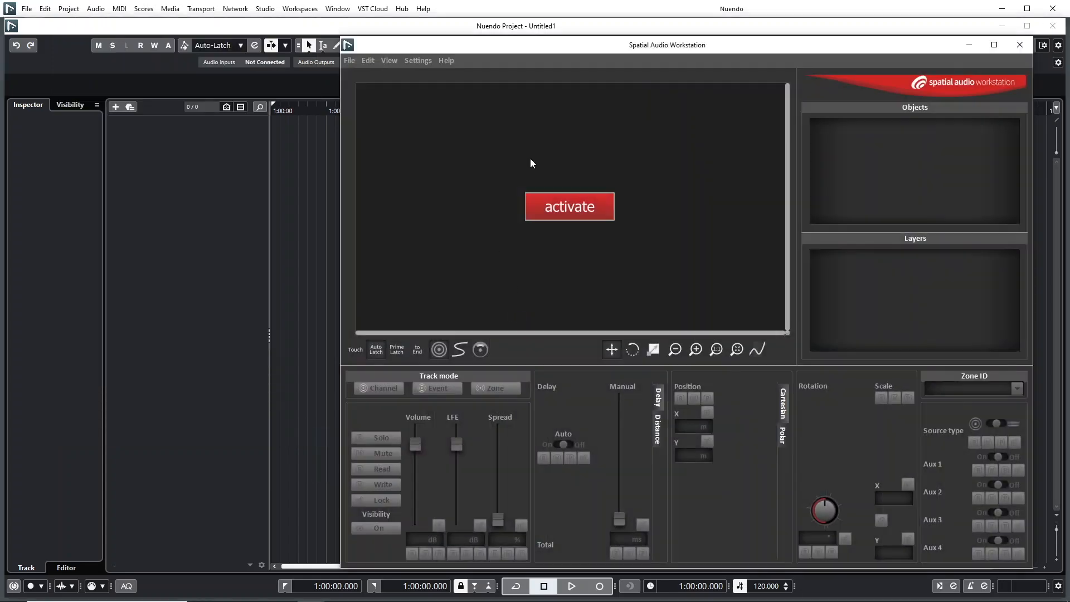
{"action": "left_click", "coordinate": [565, 207]}
- Configure the Spatial Audio Workstation project for internal processing with a 5.1 active bus arrangement
{"action": "left_click", "coordinate": [420, 60]}
{"action": "left_click", "coordinate": [441, 72]}
{"action": "left_click", "coordinate": [657, 191]}
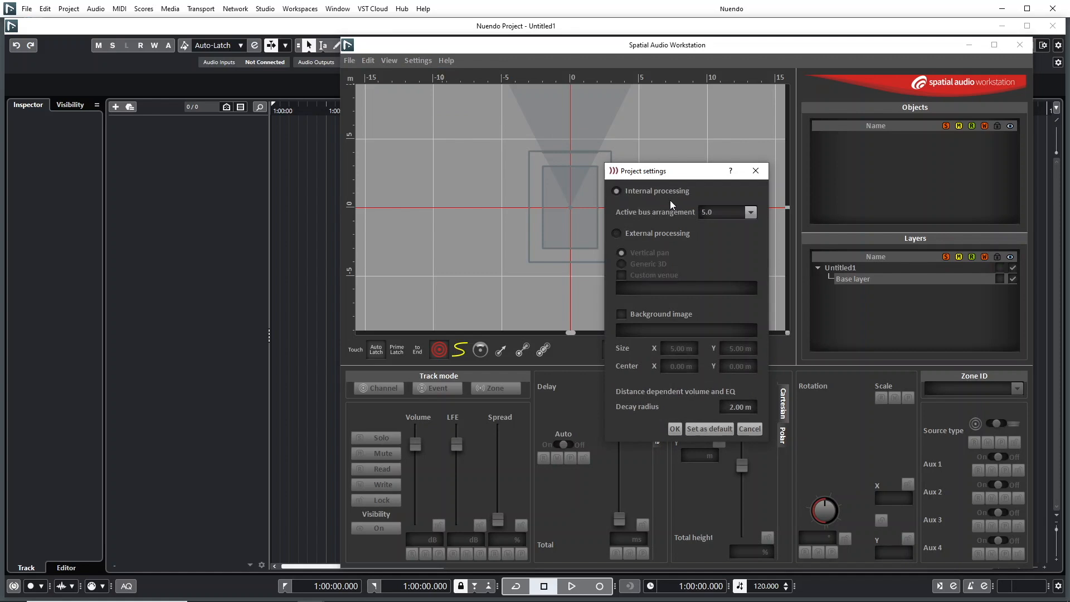
{"action": "left_click", "coordinate": [732, 211]}
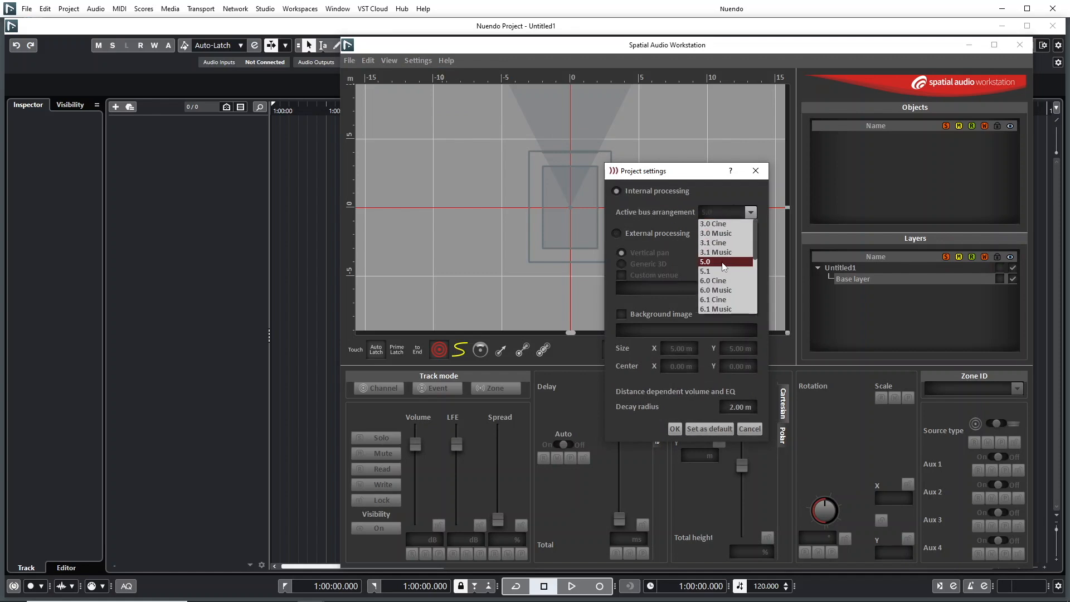
{"action": "left_click", "coordinate": [723, 272]}
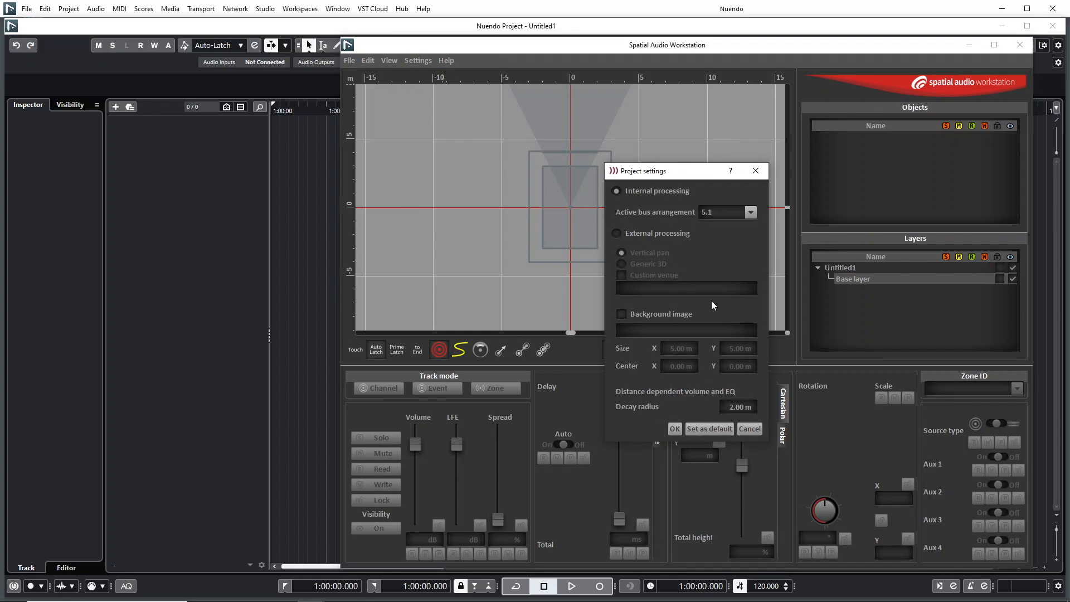
{"action": "left_click", "coordinate": [674, 430]}
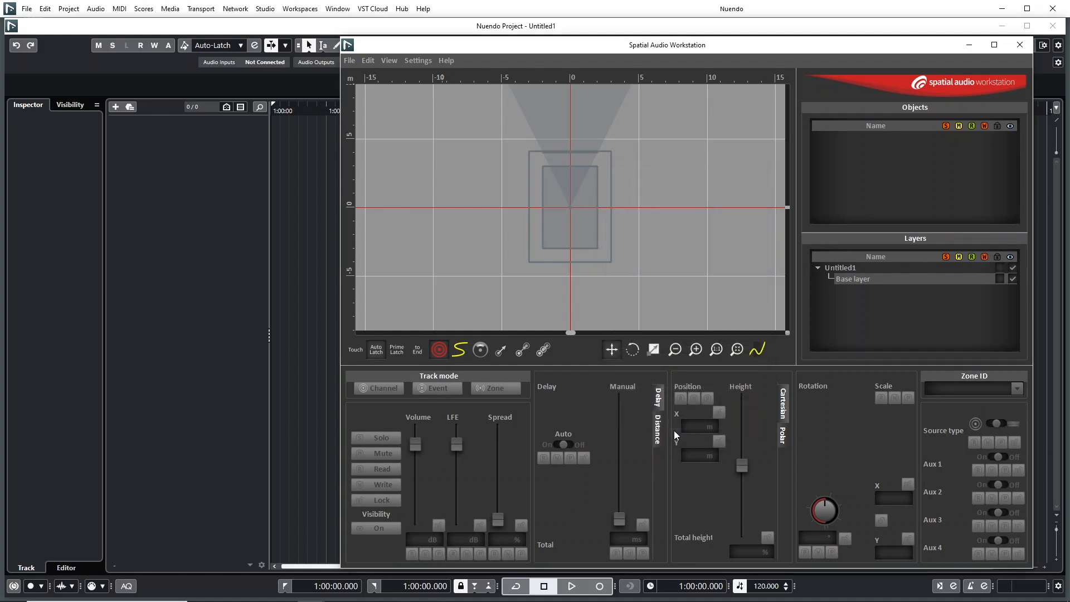
- Assign the SAW Internal Mix output bus to the ASIO Hammerfall DSP audio device
{"action": "left_click", "coordinate": [265, 9]}
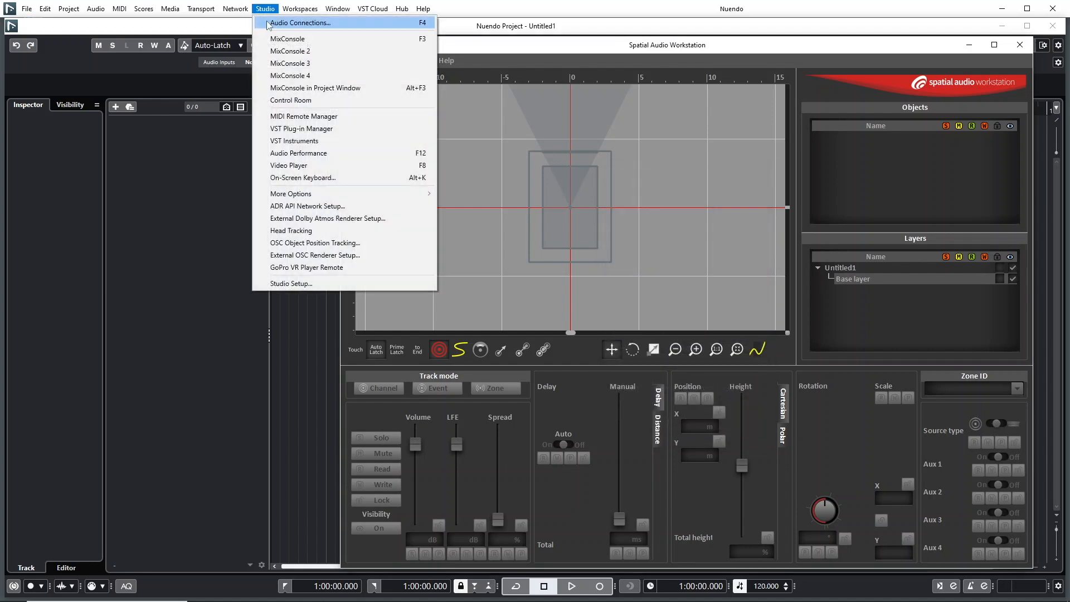
{"action": "left_click", "coordinate": [268, 23]}
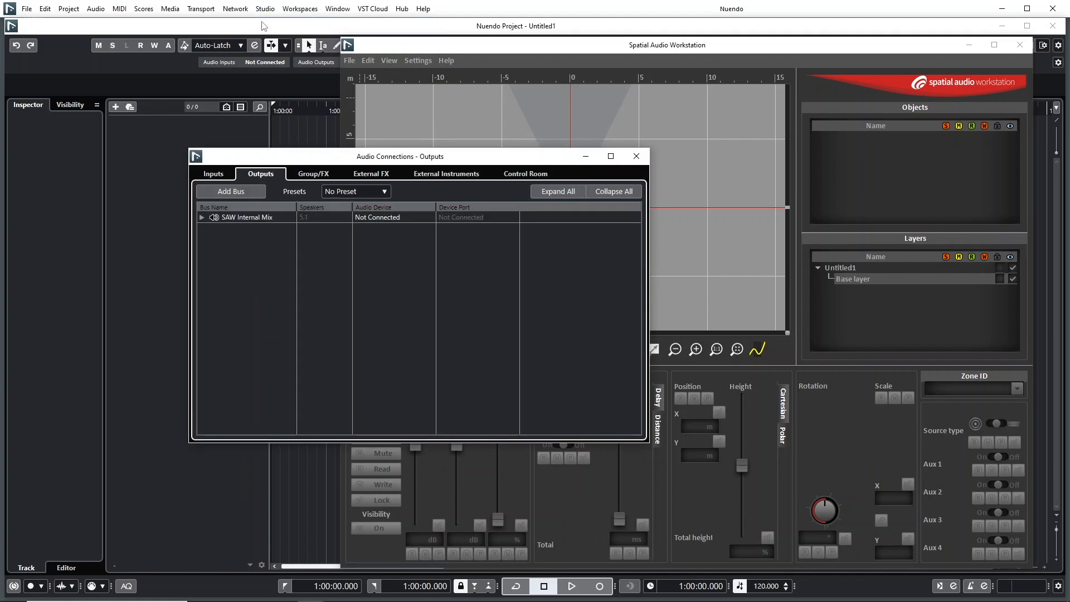
{"action": "left_click", "coordinate": [203, 218]}
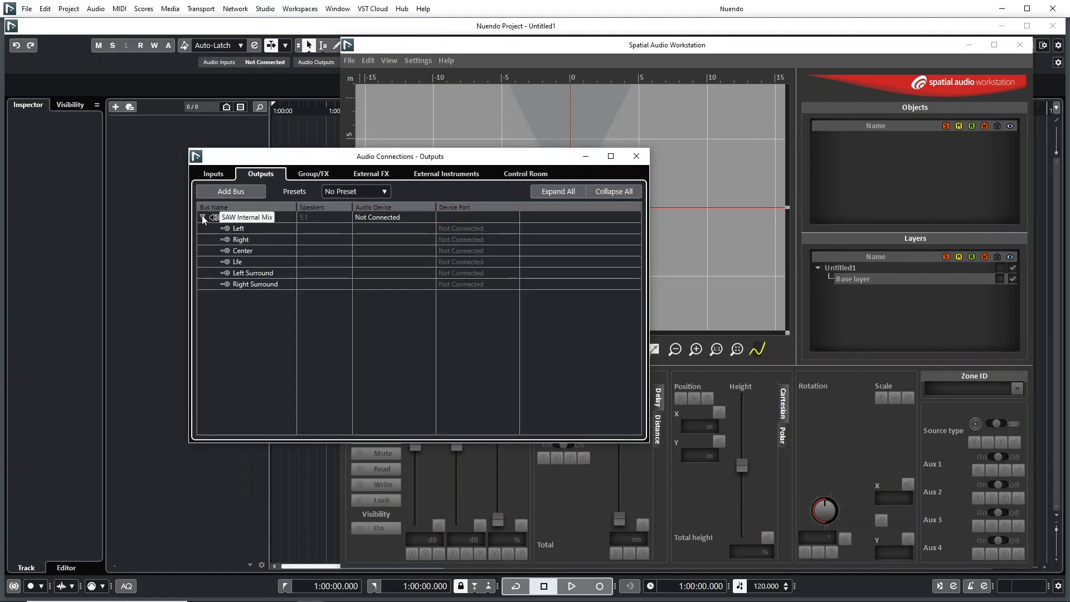
{"action": "left_click", "coordinate": [368, 218]}
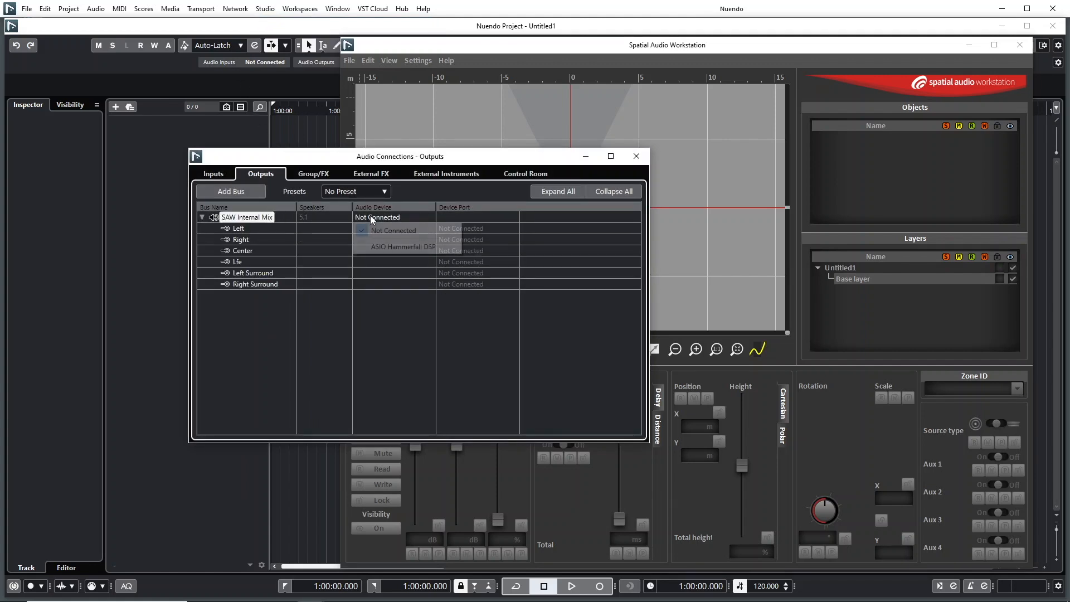
{"action": "left_click", "coordinate": [376, 247]}
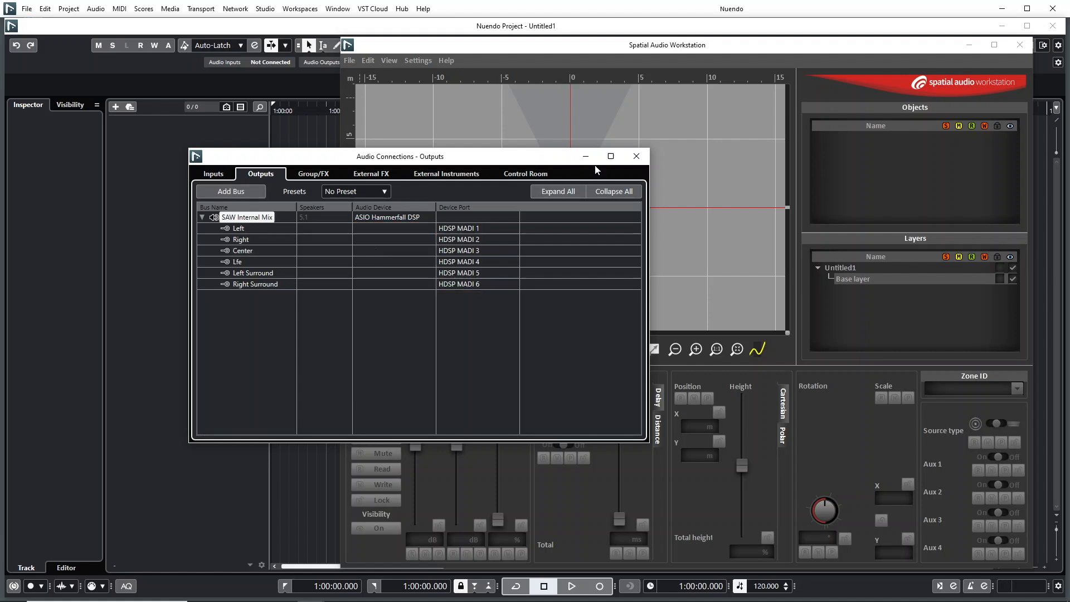
{"action": "left_click", "coordinate": [636, 156]}
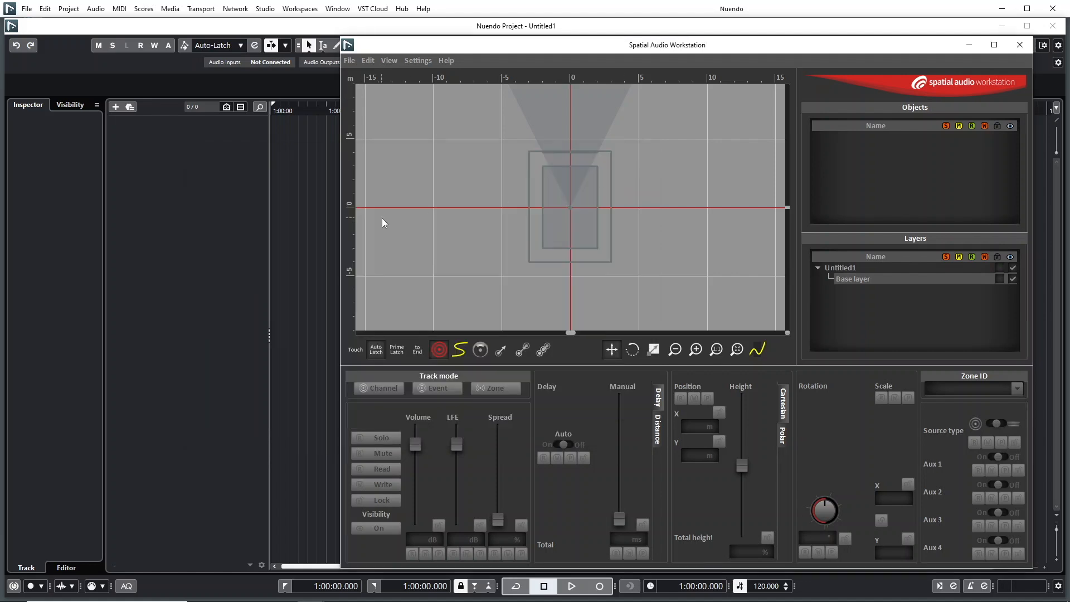
- Add one mono audio track with its output routed to SAW Internal Mix
{"action": "left_click", "coordinate": [69, 8]}
{"action": "mouse_move", "coordinate": [79, 24]}
{"action": "left_click", "coordinate": [322, 24]}
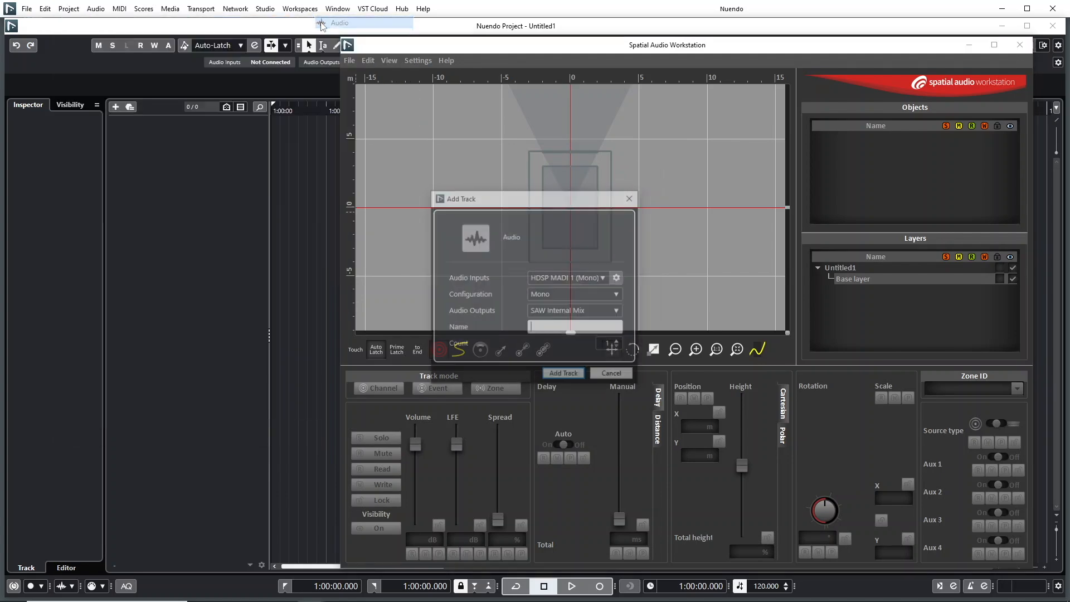
{"action": "left_click", "coordinate": [553, 294]}
{"action": "left_click", "coordinate": [558, 311]}
{"action": "left_click", "coordinate": [584, 311]}
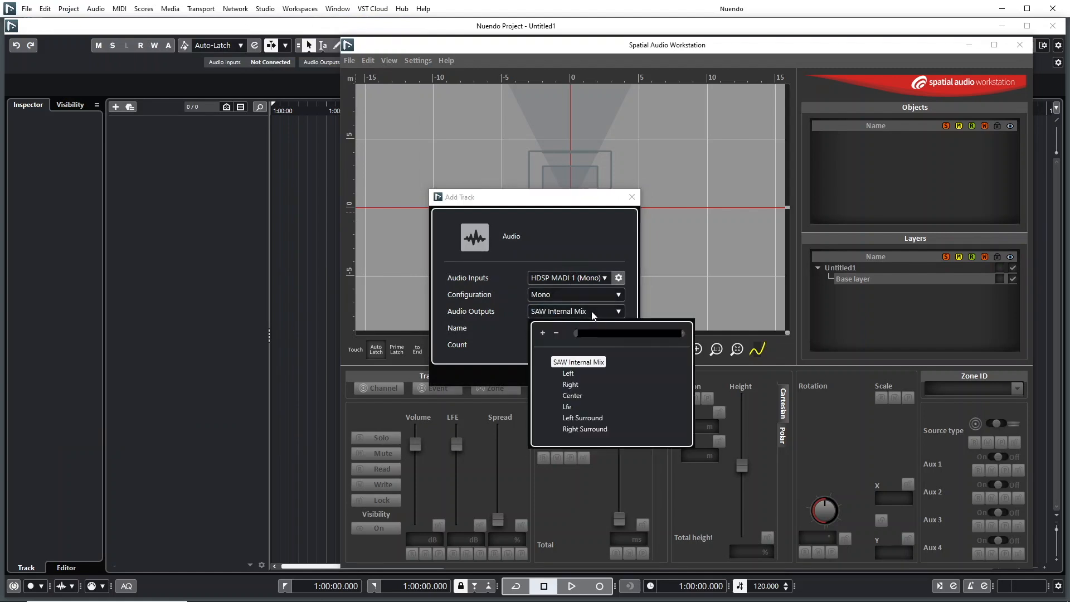
{"action": "left_click", "coordinate": [590, 361]}
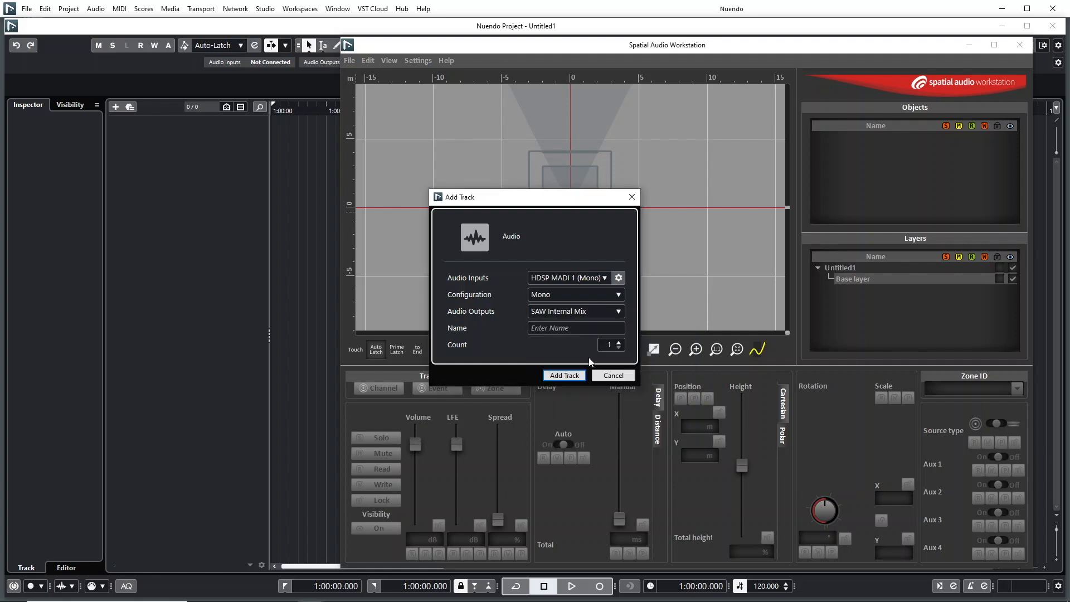
{"action": "left_click", "coordinate": [571, 374]}
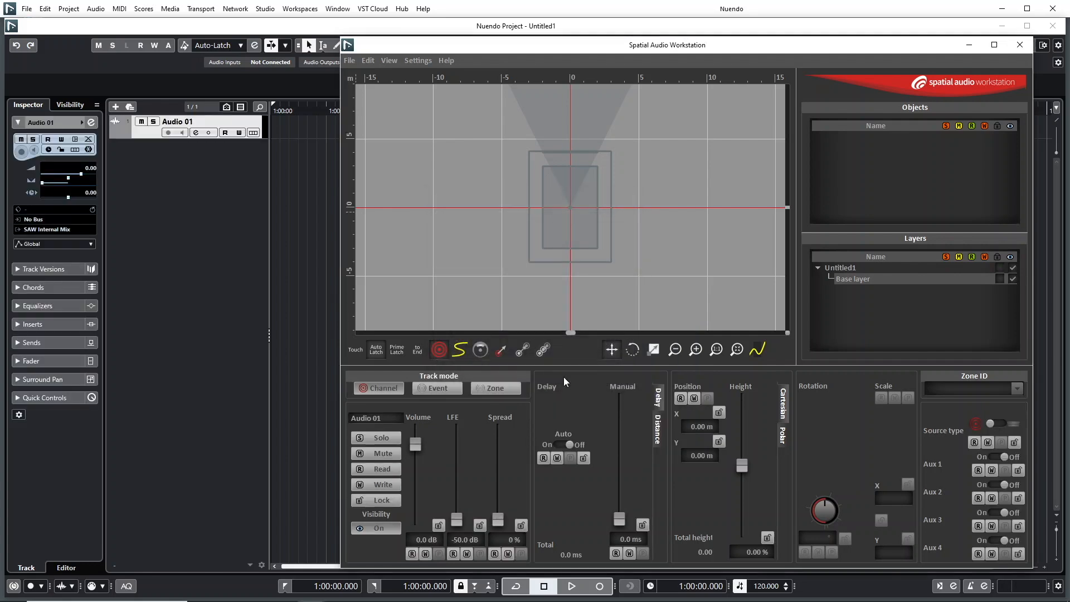
- Change the Audio 01 channel panner to Spatial Audio Workstation and close the channel settings
{"action": "left_click", "coordinate": [196, 133]}
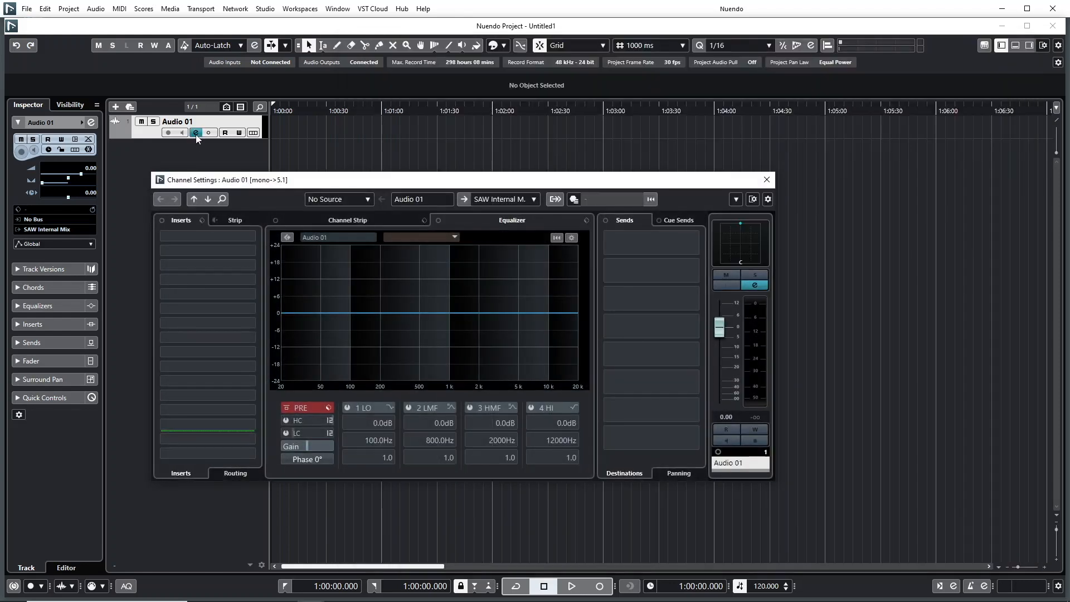
{"action": "right_click", "coordinate": [737, 243]}
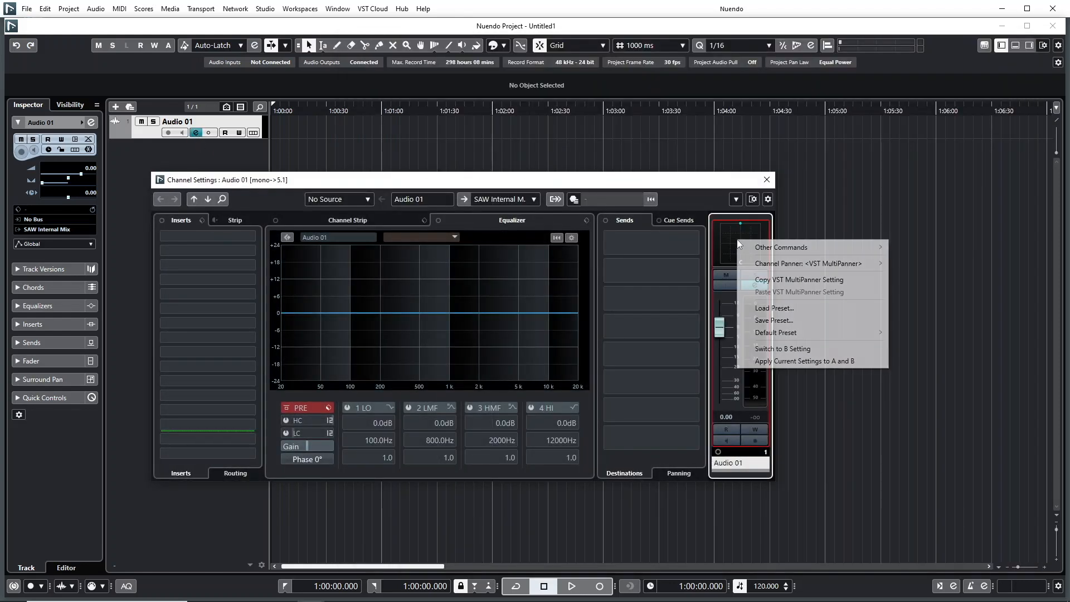
{"action": "mouse_move", "coordinate": [753, 265]}
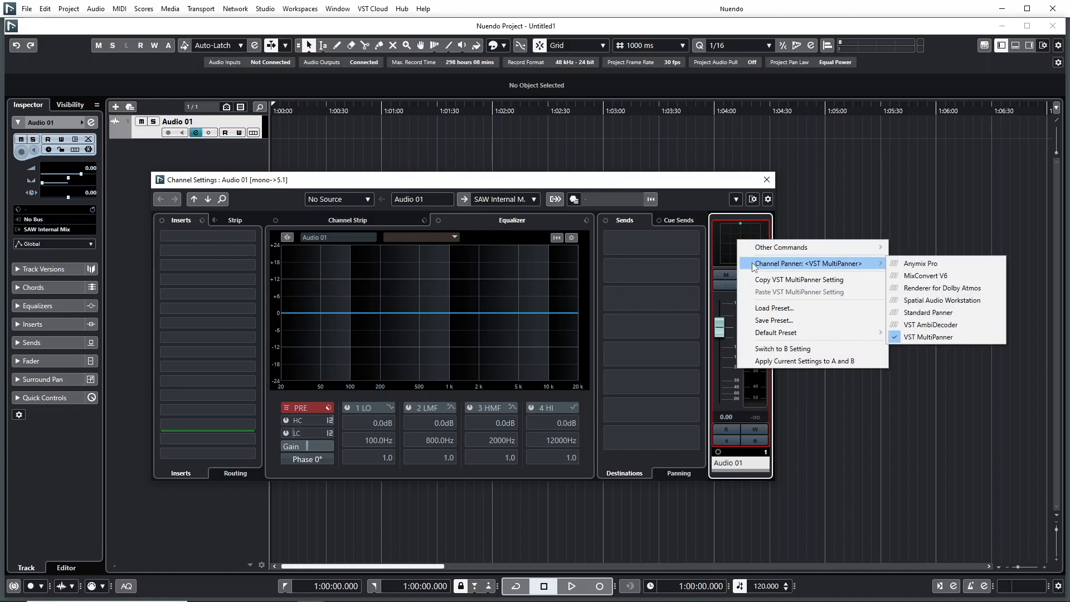
{"action": "left_click", "coordinate": [914, 300]}
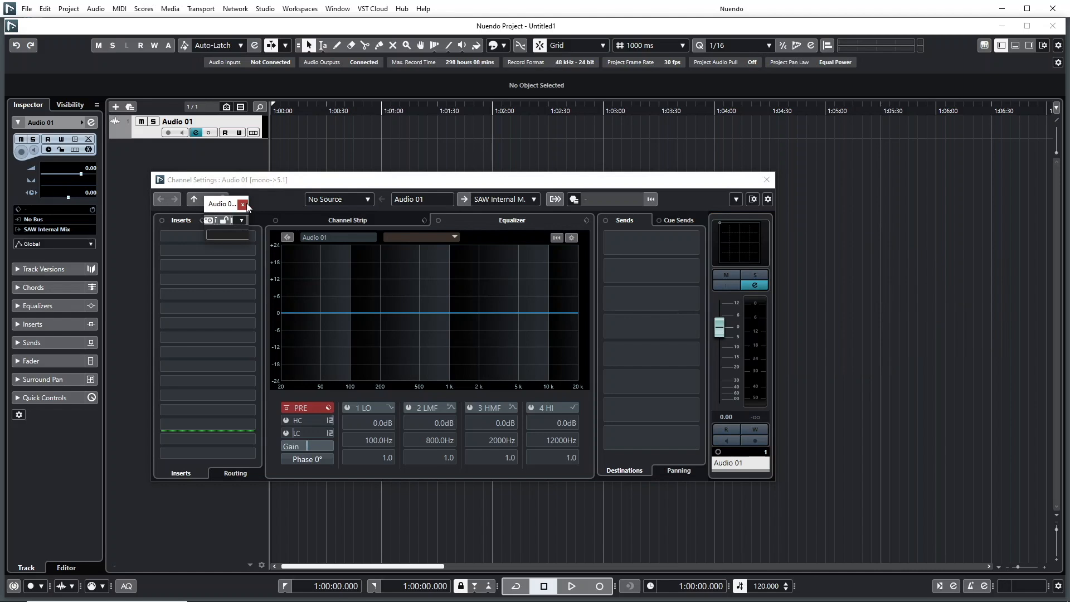
{"action": "left_click", "coordinate": [766, 179]}
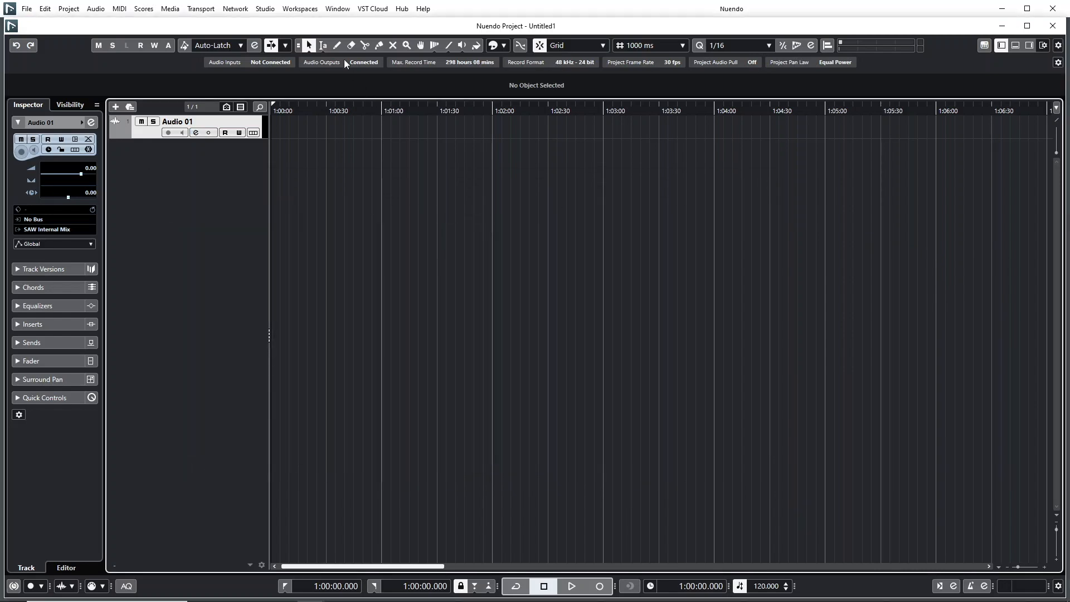
- Bring back the Spatial Audio Workstation window and show the speakers on the stage
{"action": "left_click", "coordinate": [337, 8]}
{"action": "left_click", "coordinate": [357, 178]}
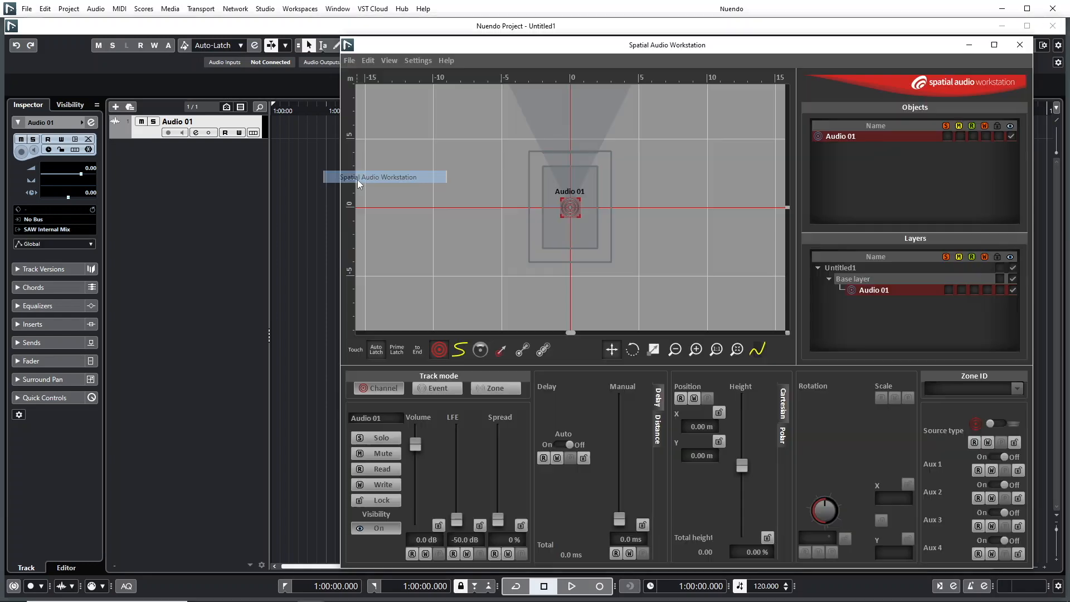
{"action": "right_click", "coordinate": [554, 240]}
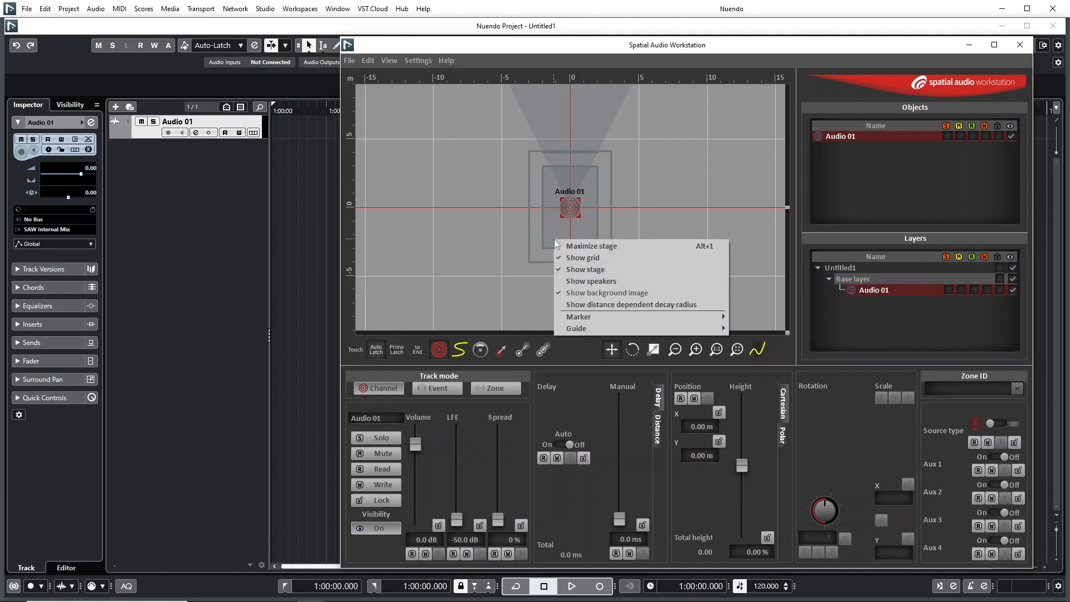
{"action": "left_click", "coordinate": [567, 280]}
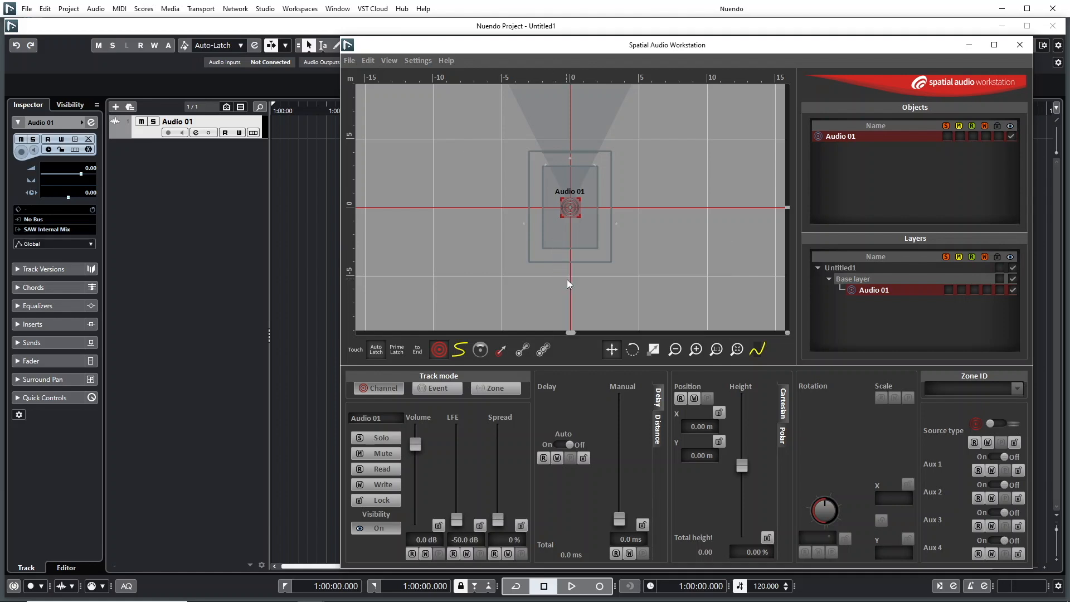
- Move the Audio 01 object to the front left of the stage, at about X -2.50 m and Y 4.98 m
{"action": "scroll", "coordinate": [569, 166], "scroll_direction": "up", "scroll_amount": 2}
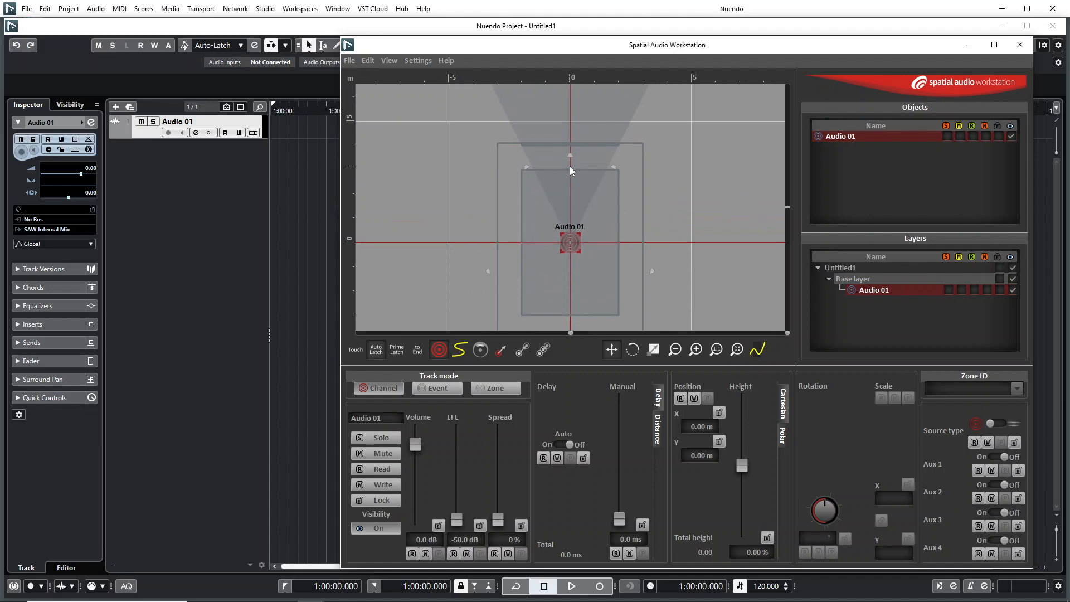
{"action": "scroll", "coordinate": [567, 167], "scroll_direction": "down", "scroll_amount": 1}
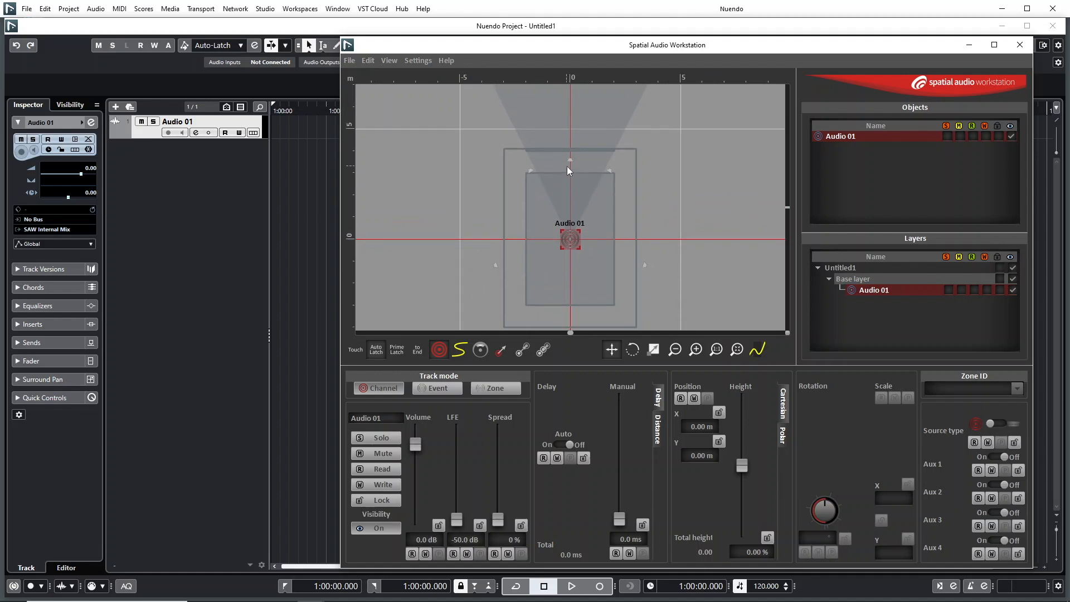
{"action": "left_click_drag", "start_coordinate": [561, 247], "coordinate": [522, 148]}
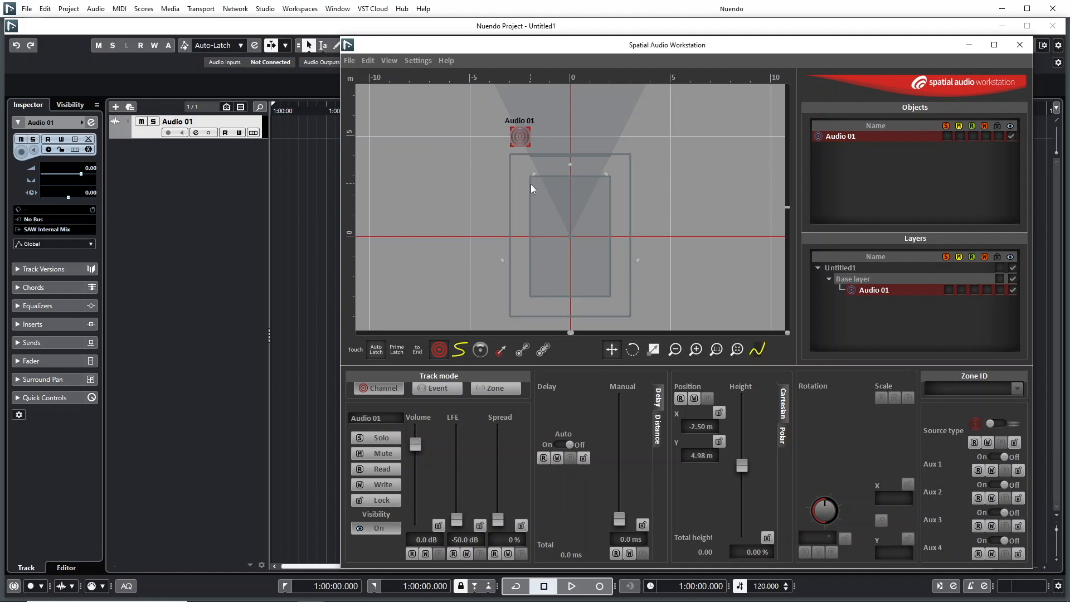
- Import the bee sound file into the Pool, copying it to the project folder and converting its sample rate to 48 kHz
{"action": "left_click", "coordinate": [171, 10]}
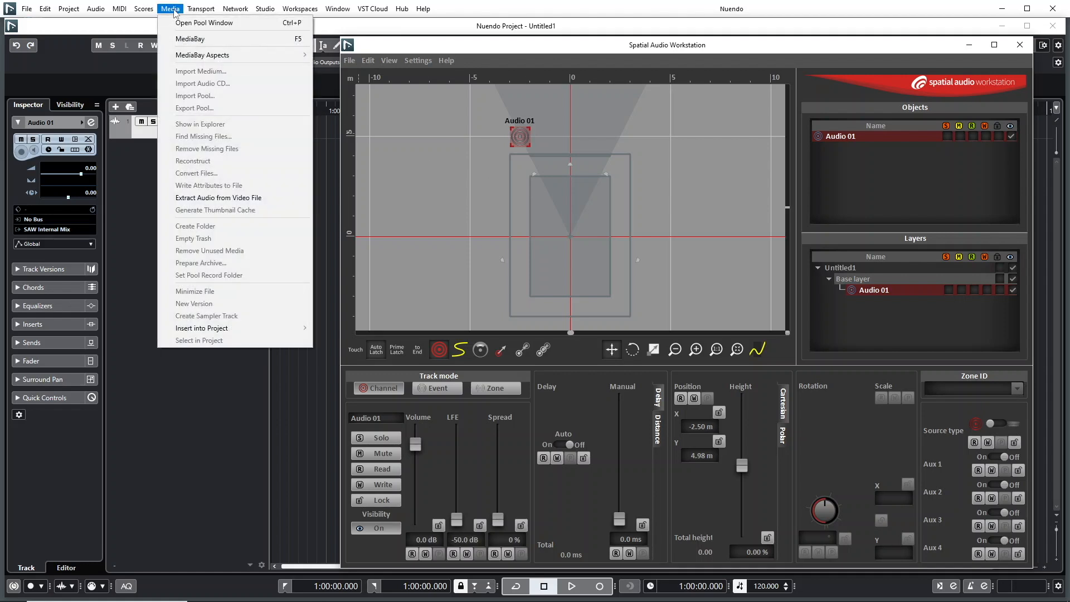
{"action": "left_click", "coordinate": [185, 25]}
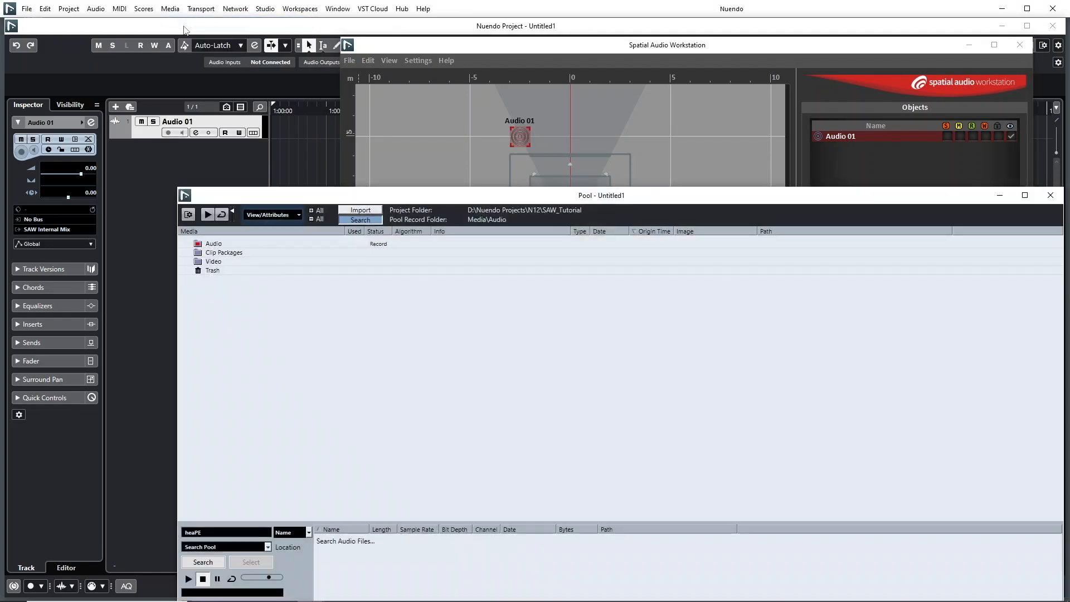
{"action": "left_click", "coordinate": [360, 211]}
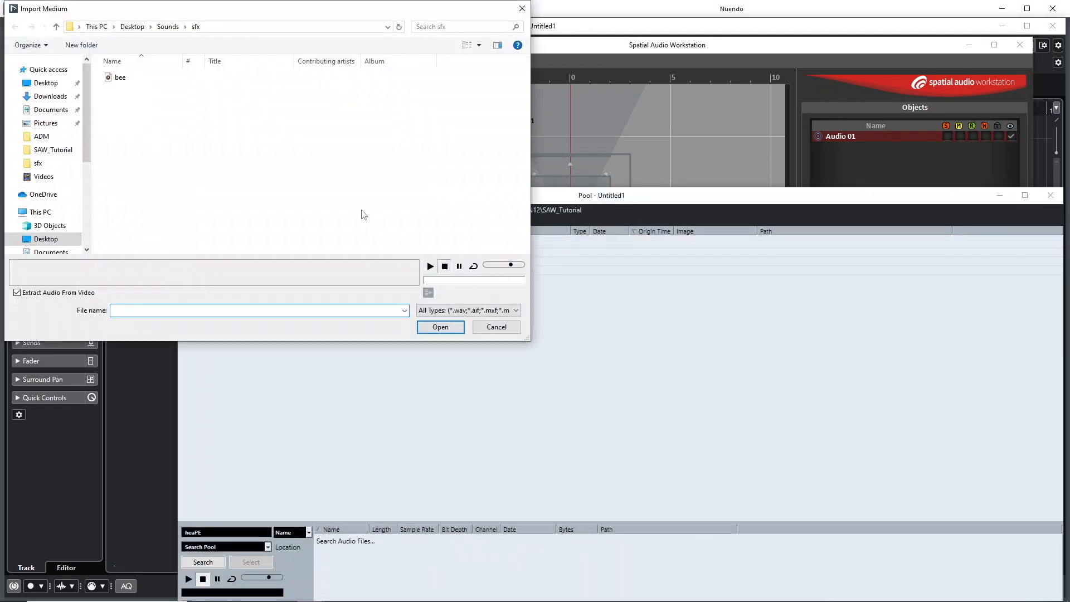
{"action": "left_click", "coordinate": [122, 78]}
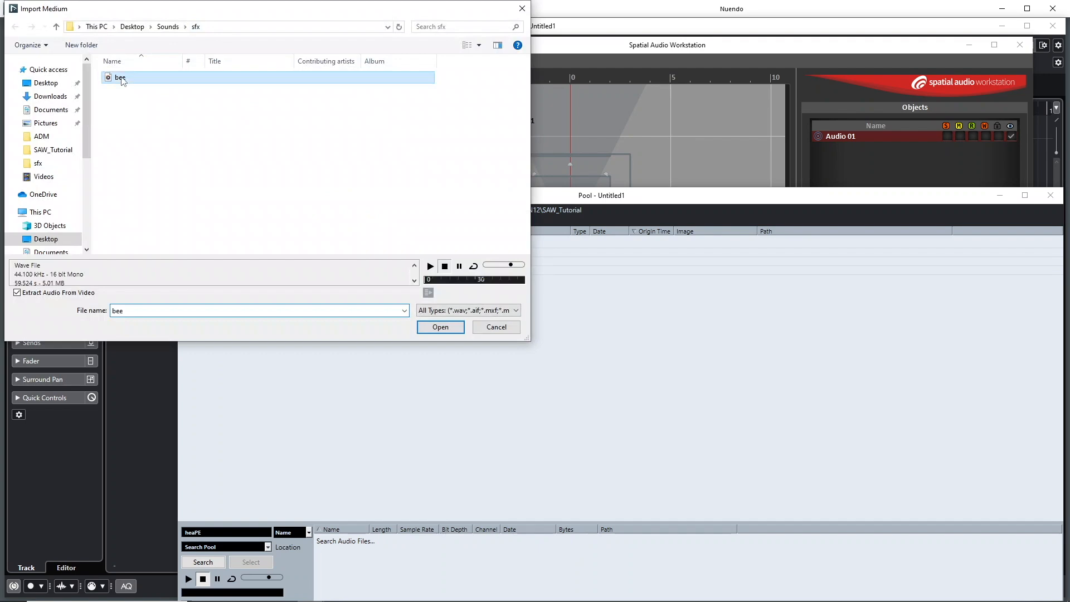
{"action": "left_click", "coordinate": [449, 327]}
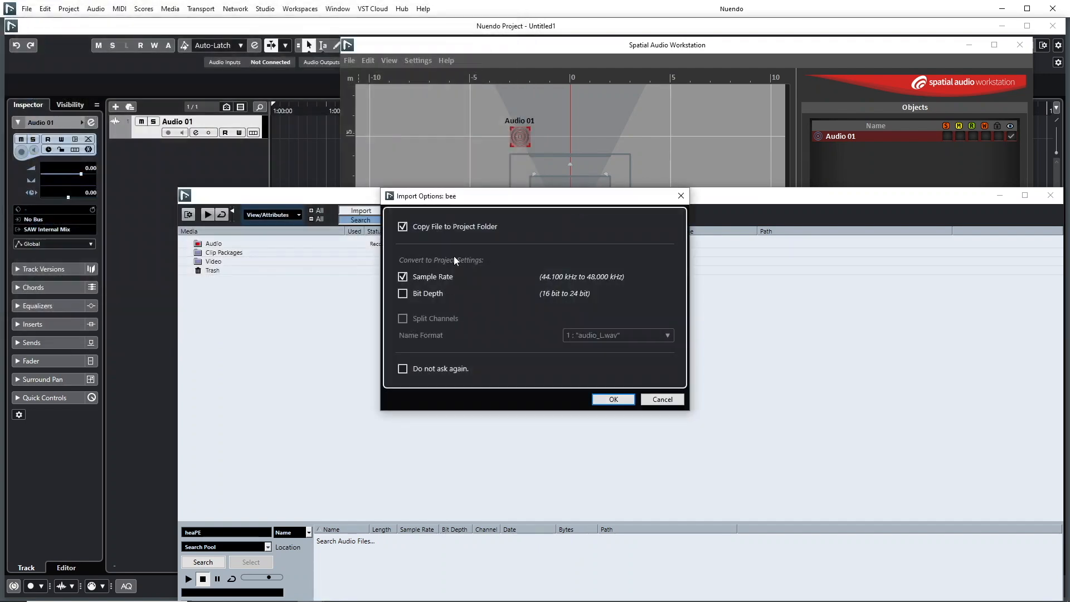
{"action": "left_click", "coordinate": [598, 399]}
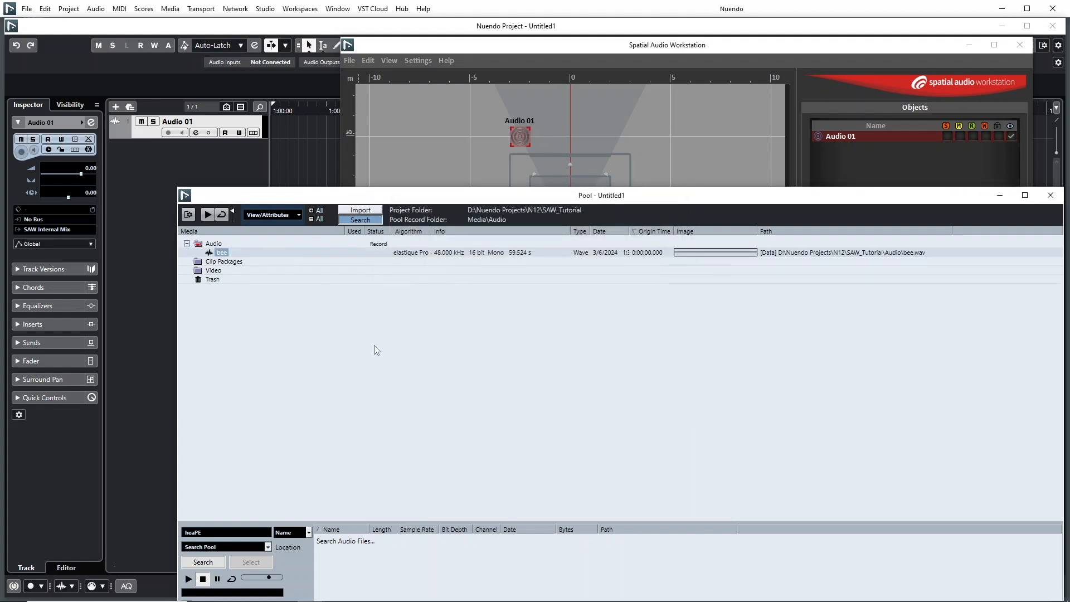
- Place the bee clip at the start of the Audio 01 track, and play it with the MixConsole shown below the arrangement
{"action": "left_click_drag", "start_coordinate": [221, 254], "coordinate": [272, 133]}
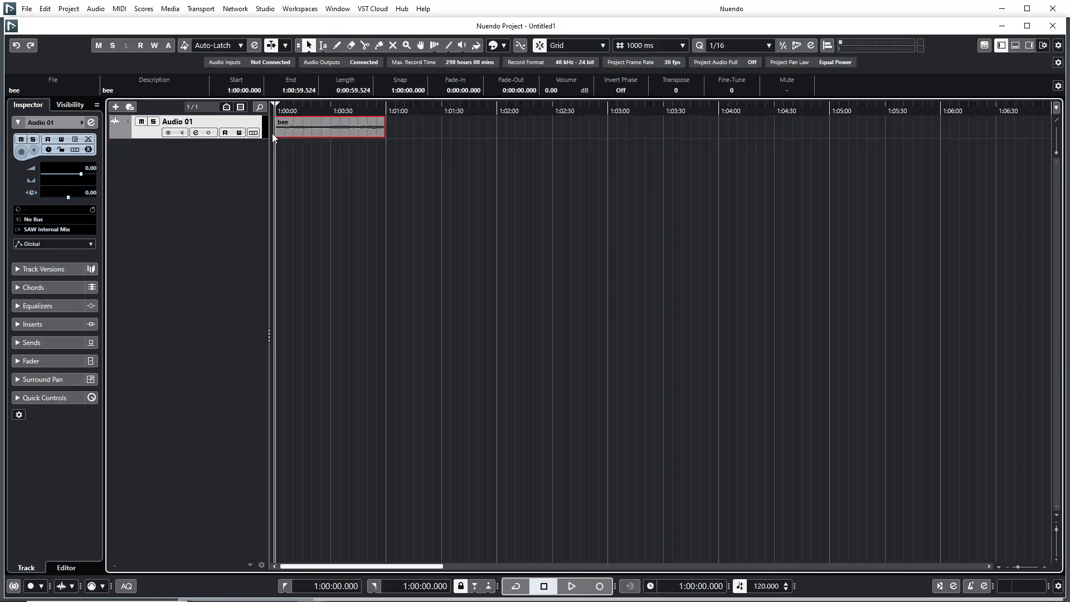
{"action": "key", "text": "space"}
{"action": "left_click", "coordinate": [1017, 45]}
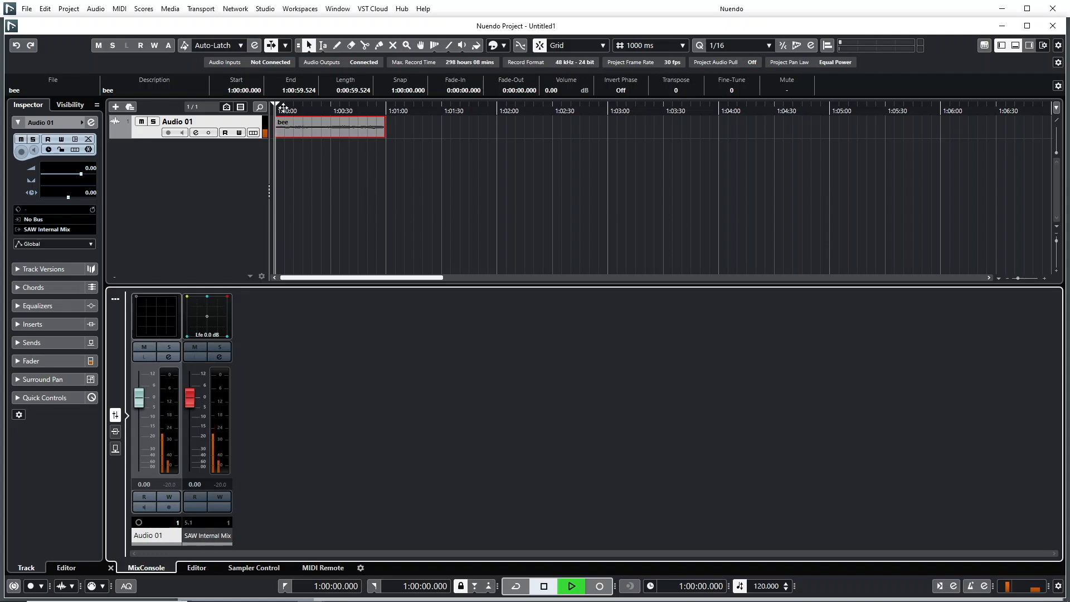
- Set the locator range from 1:00:03.000 to 1:00:21.000 and turn on cycle playback for it
{"action": "left_click_drag", "start_coordinate": [282, 103], "coordinate": [314, 102]}
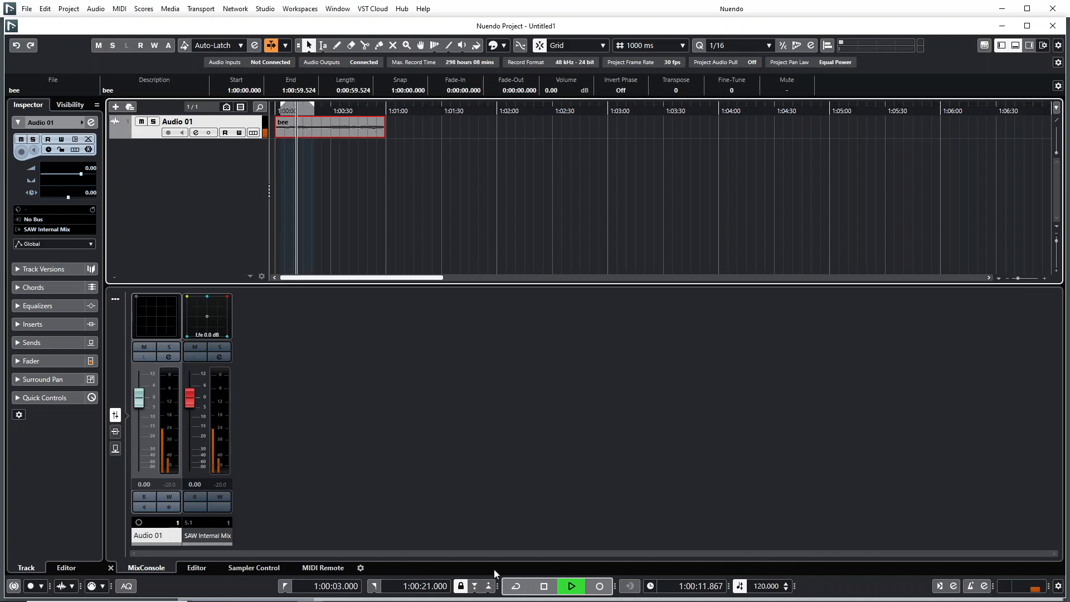
{"action": "left_click", "coordinate": [515, 587]}
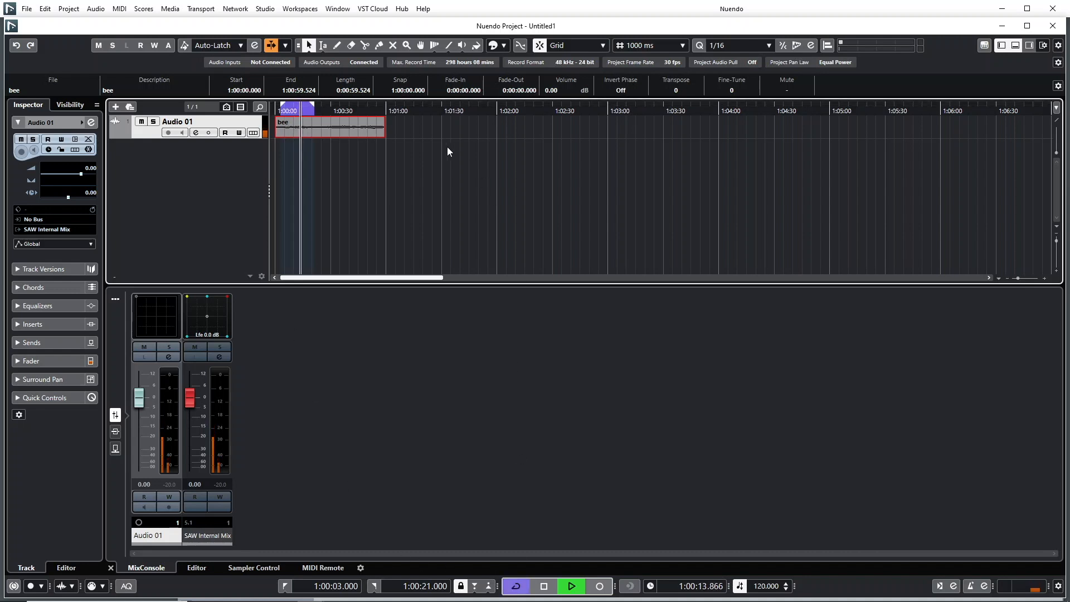
- Bring back the Spatial Audio Workstation window and move the Audio 01 object to about X -2.06 m and Y 4.98 m
{"action": "left_click", "coordinate": [343, 11]}
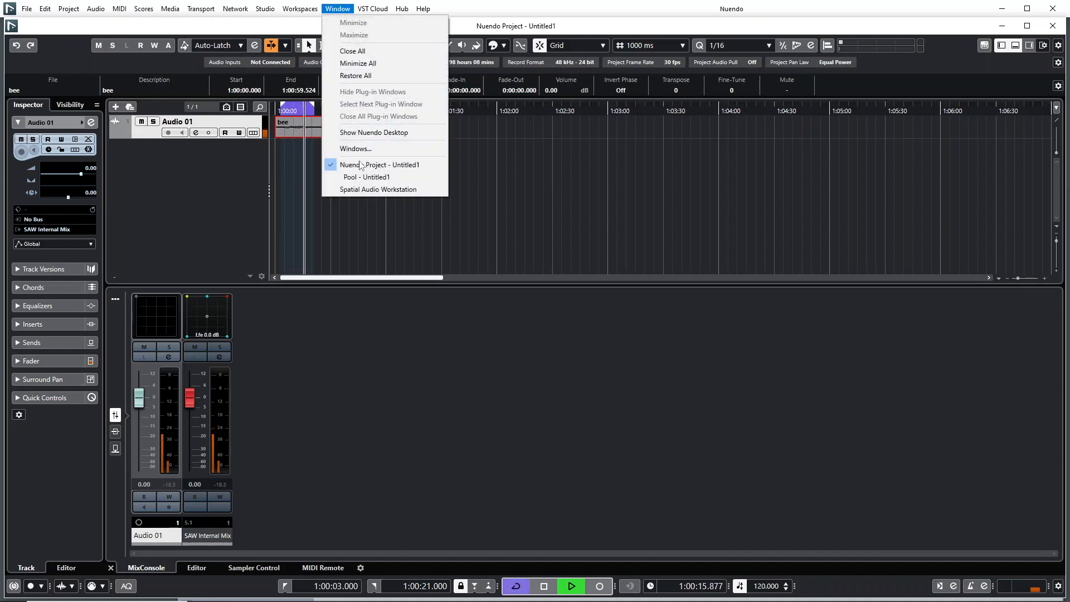
{"action": "left_click", "coordinate": [363, 189]}
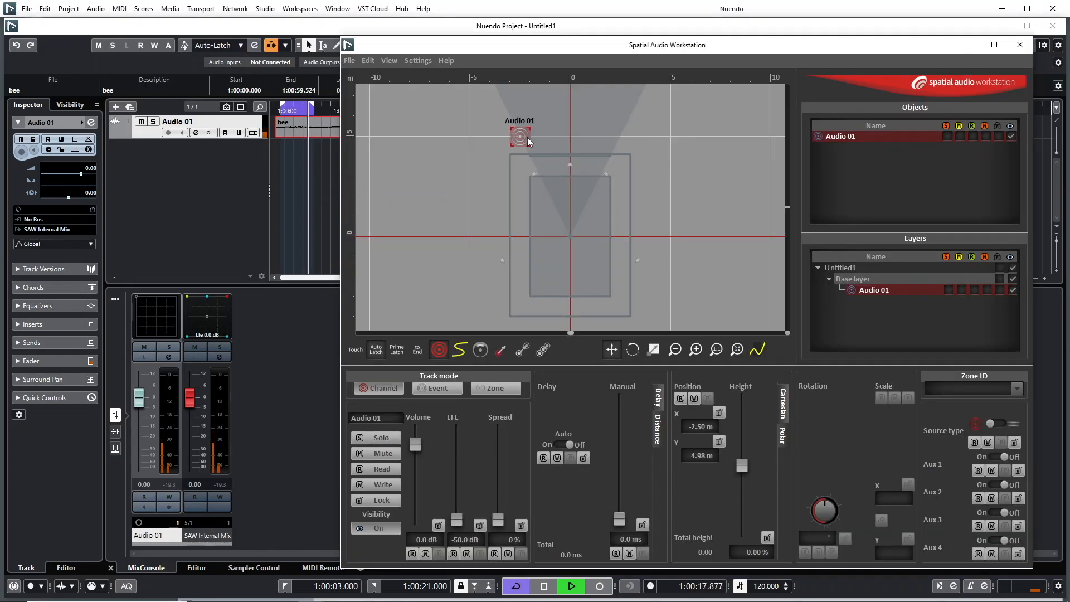
{"action": "mouse_move", "coordinate": [530, 142]}
{"action": "left_mouse_down"}
{"action": "mouse_move", "coordinate": [622, 153]}
{"action": "mouse_move", "coordinate": [664, 225]}
{"action": "mouse_move", "coordinate": [635, 317]}
{"action": "mouse_move", "coordinate": [480, 298]}
{"action": "mouse_move", "coordinate": [467, 205]}
{"action": "mouse_move", "coordinate": [588, 241]}
{"action": "mouse_move", "coordinate": [637, 156]}
{"action": "mouse_move", "coordinate": [568, 146]}
{"action": "mouse_move", "coordinate": [538, 162]}
{"action": "mouse_move", "coordinate": [533, 140]}
{"action": "left_mouse_up"}
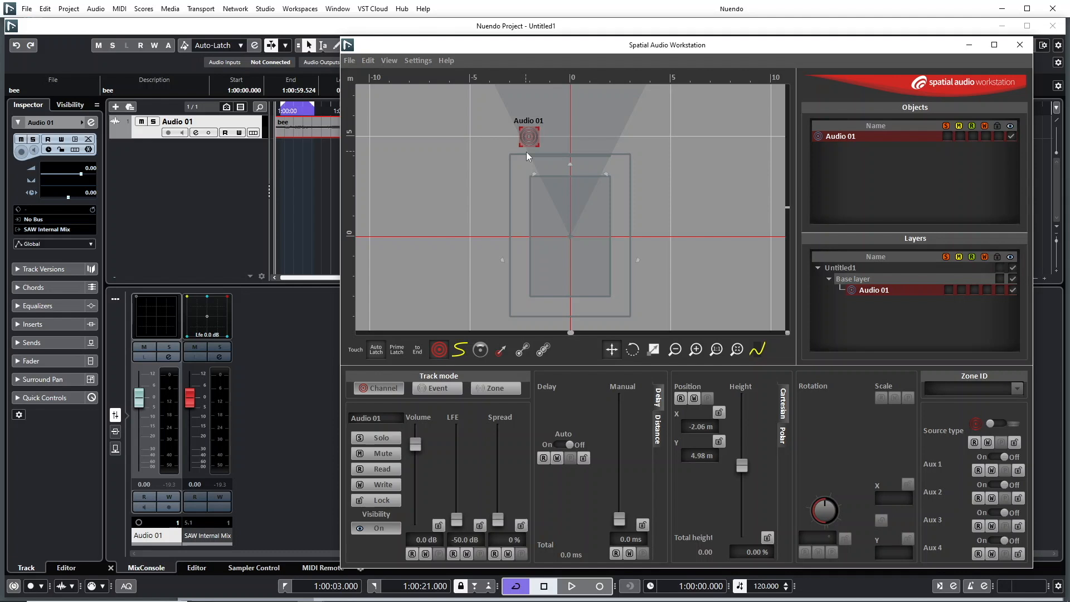
- Record a circling motion path for the Audio 01 object around the stage with automation write on, and turn write off after stopping playback
{"action": "left_click", "coordinate": [385, 485]}
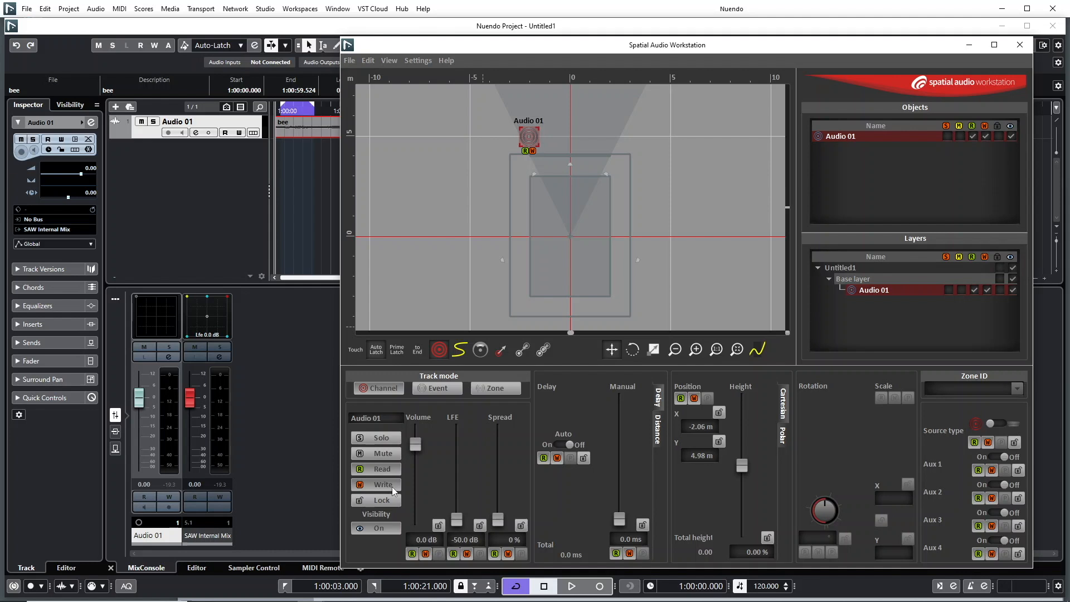
{"action": "key", "text": "space"}
{"action": "left_click_drag", "start_coordinate": [533, 134], "coordinate": [513, 145]}
{"action": "key", "text": "space"}
{"action": "left_click", "coordinate": [380, 487]}
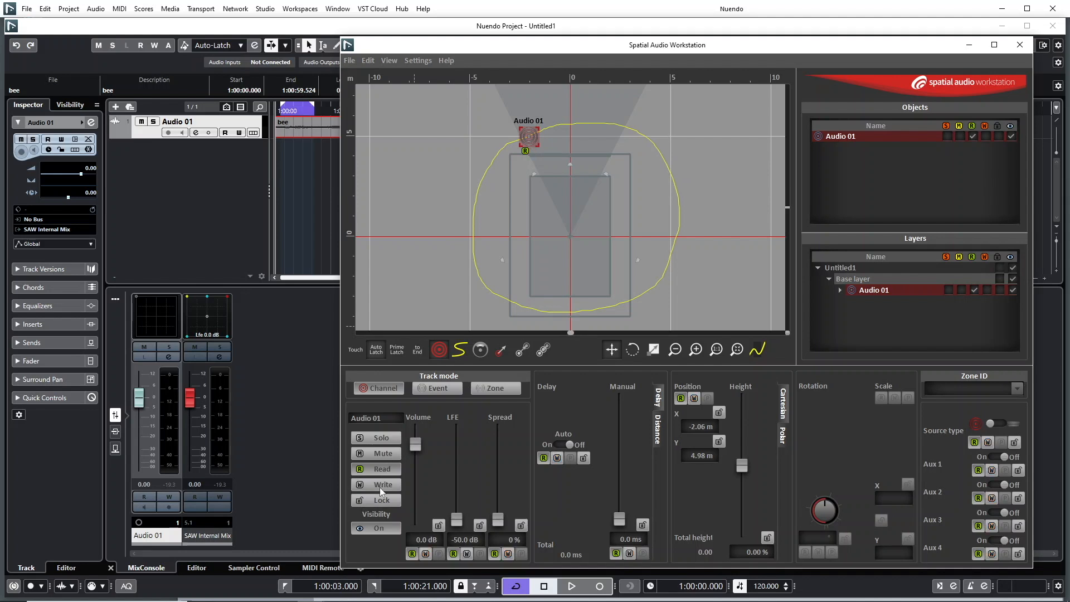
- Play back the recorded object movement and switch the automation mode through Touch and Auto Latch to Prime Latch
{"action": "key", "text": "space"}
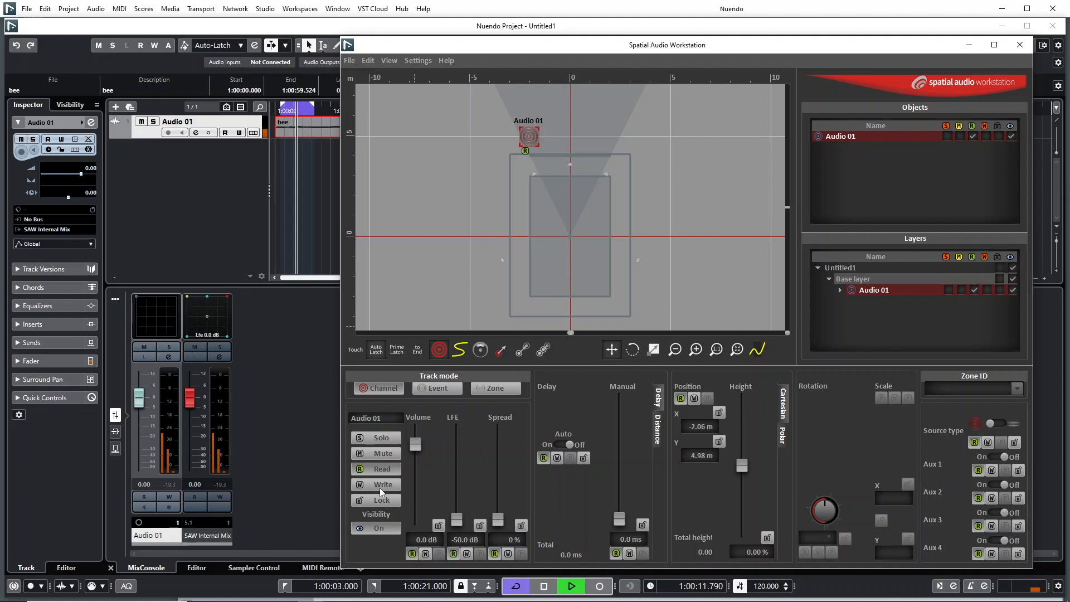
{"action": "left_click", "coordinate": [356, 348]}
{"action": "left_click", "coordinate": [382, 353]}
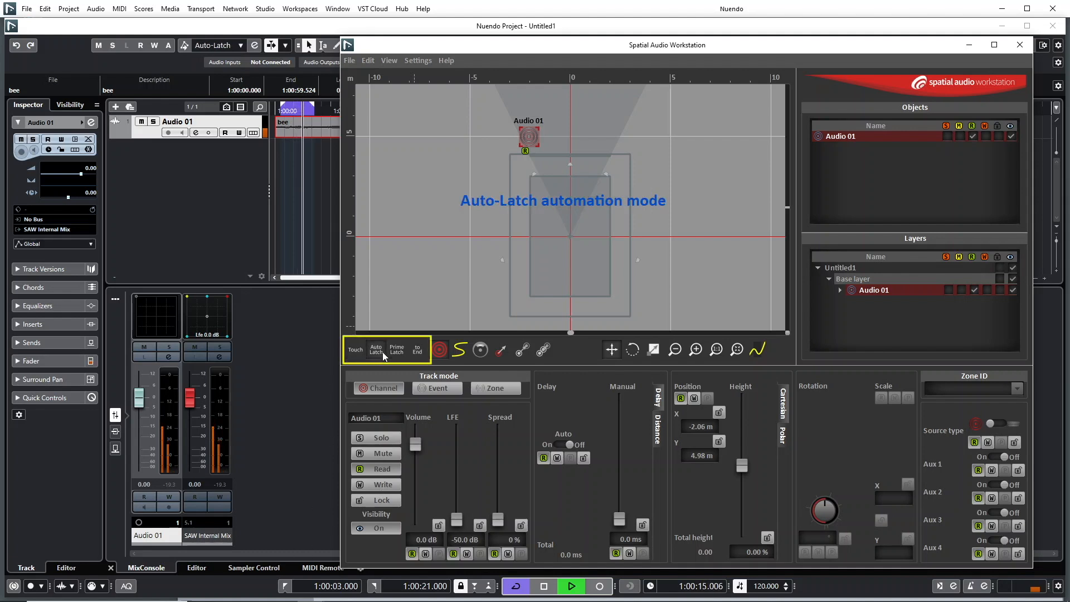
{"action": "left_click", "coordinate": [396, 350]}
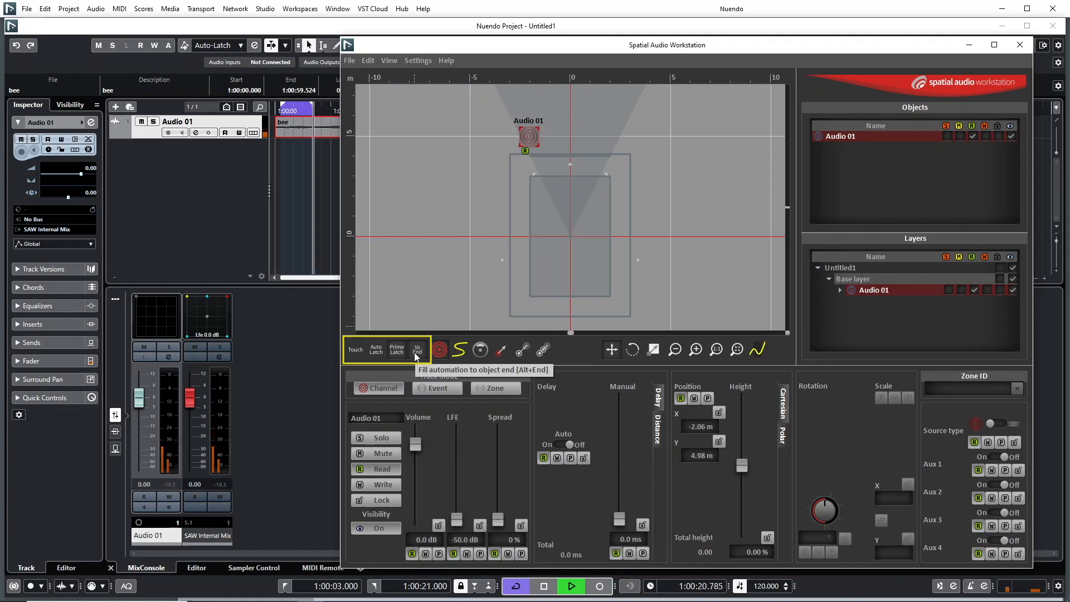
- Open the Spatial Audio Workstation user manual and read section 3.4, Automation in Nuendo, including mono and group object automation
{"action": "left_click", "coordinate": [446, 60]}
{"action": "left_click", "coordinate": [451, 72]}
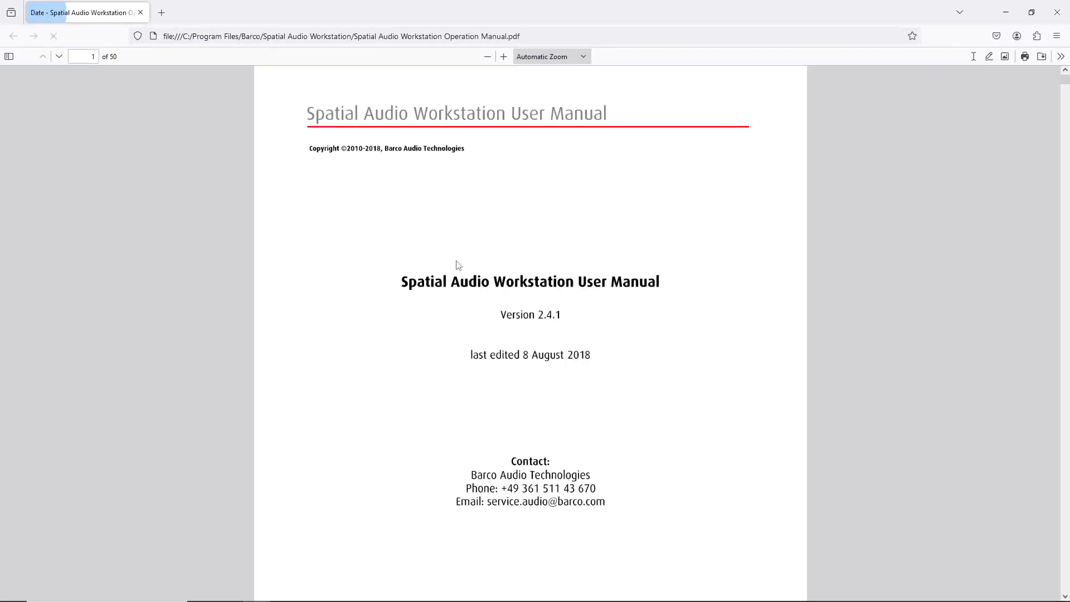
{"action": "scroll", "coordinate": [455, 267], "scroll_direction": "down", "scroll_amount": 15}
{"action": "scroll", "coordinate": [452, 270], "scroll_direction": "down", "scroll_amount": 10}
{"action": "scroll", "coordinate": [451, 270], "scroll_direction": "down", "scroll_amount": 6}
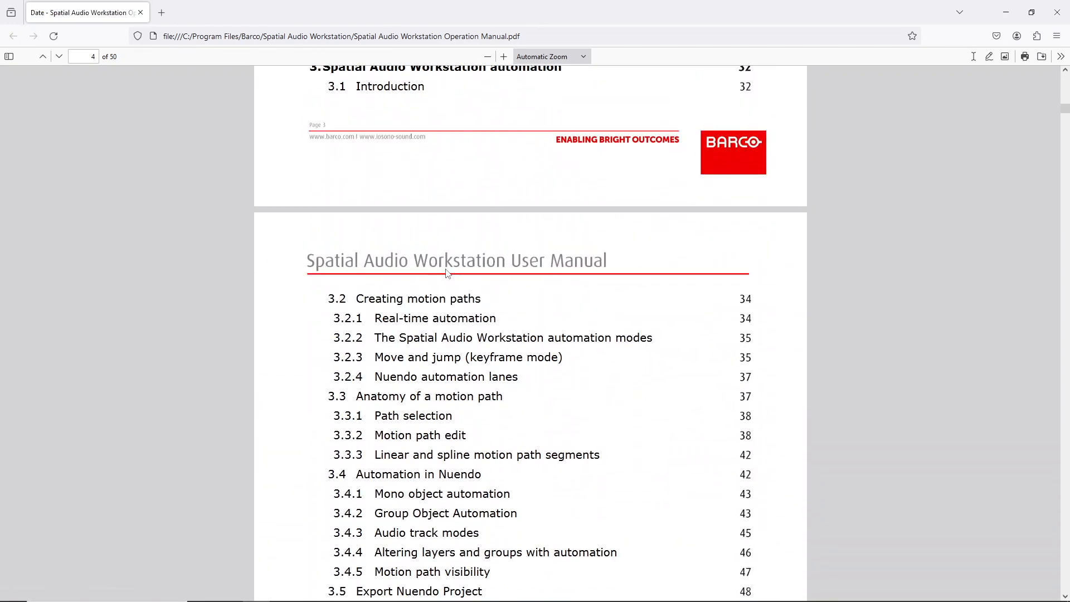
{"action": "scroll", "coordinate": [447, 274], "scroll_direction": "down", "scroll_amount": 3}
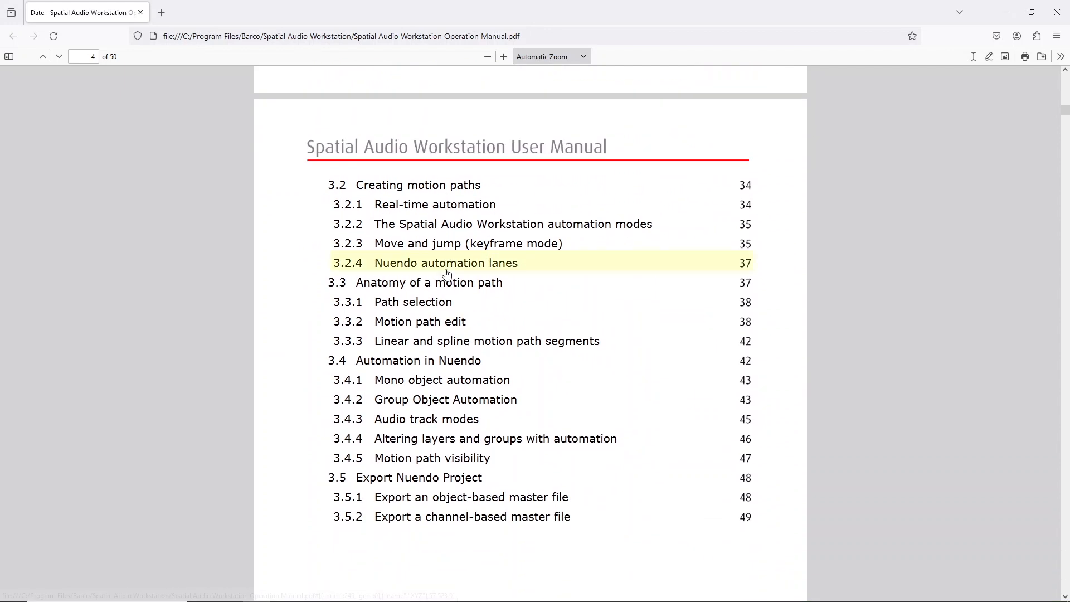
{"action": "left_click", "coordinate": [435, 365]}
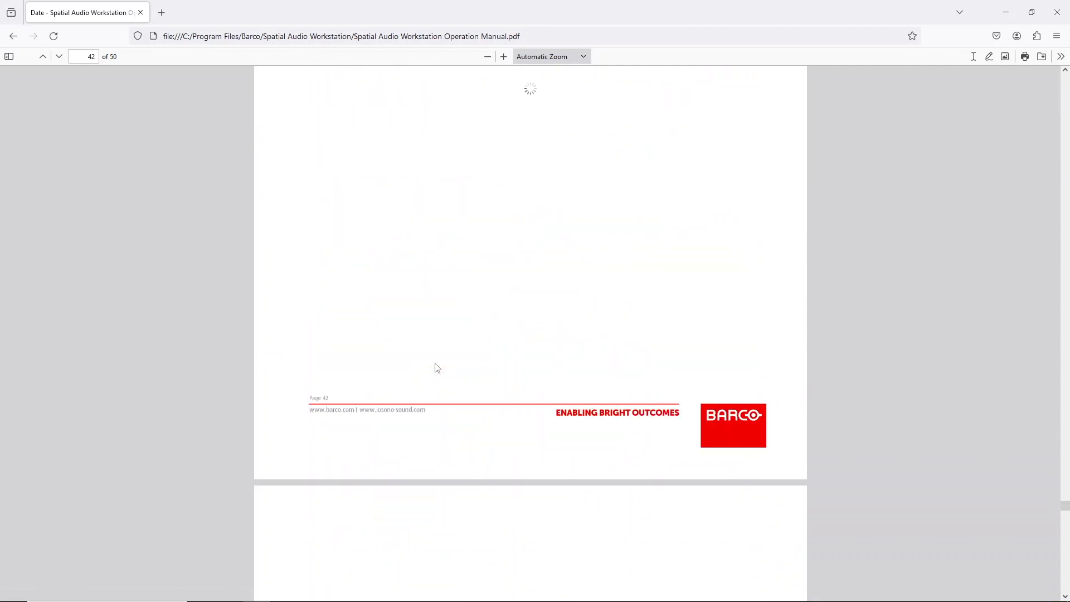
{"action": "scroll", "coordinate": [436, 368], "scroll_direction": "down", "scroll_amount": 14}
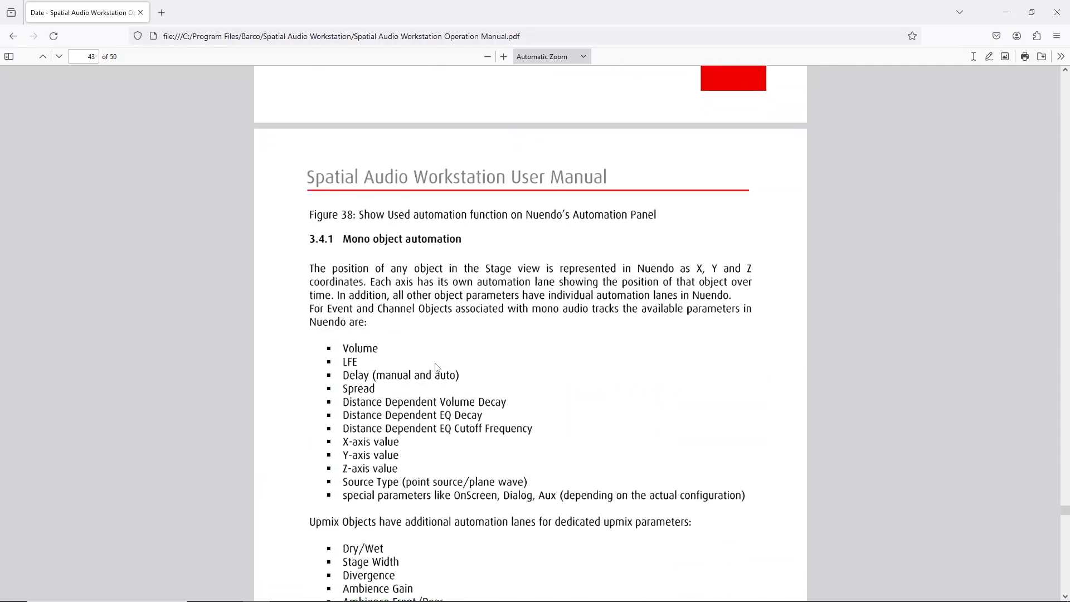
{"action": "scroll", "coordinate": [436, 367], "scroll_direction": "down", "scroll_amount": 6}
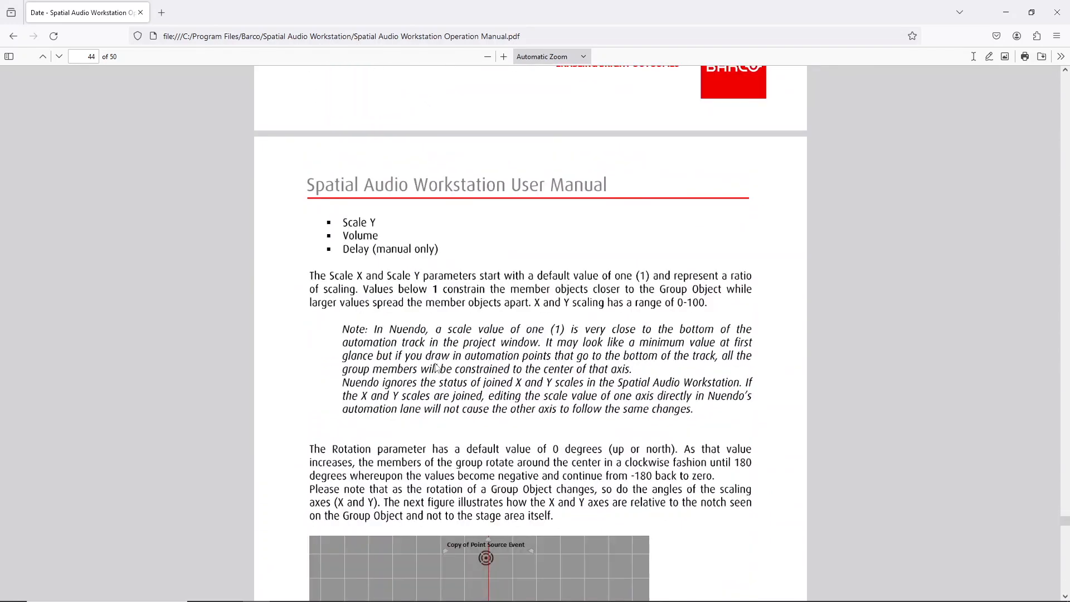
{"action": "scroll", "coordinate": [436, 367], "scroll_direction": "down", "scroll_amount": 5}
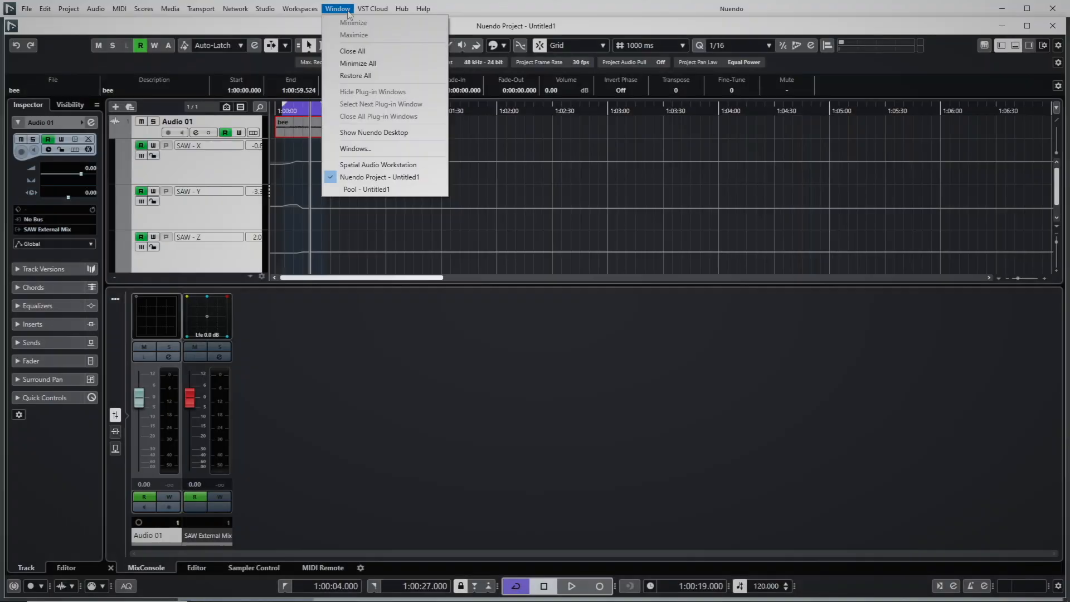
- Bring back the Spatial Audio Workstation window and add a motion path keyframe for Audio 01 at about X -5.50 m and Y -3.14 m
{"action": "left_click", "coordinate": [368, 163]}
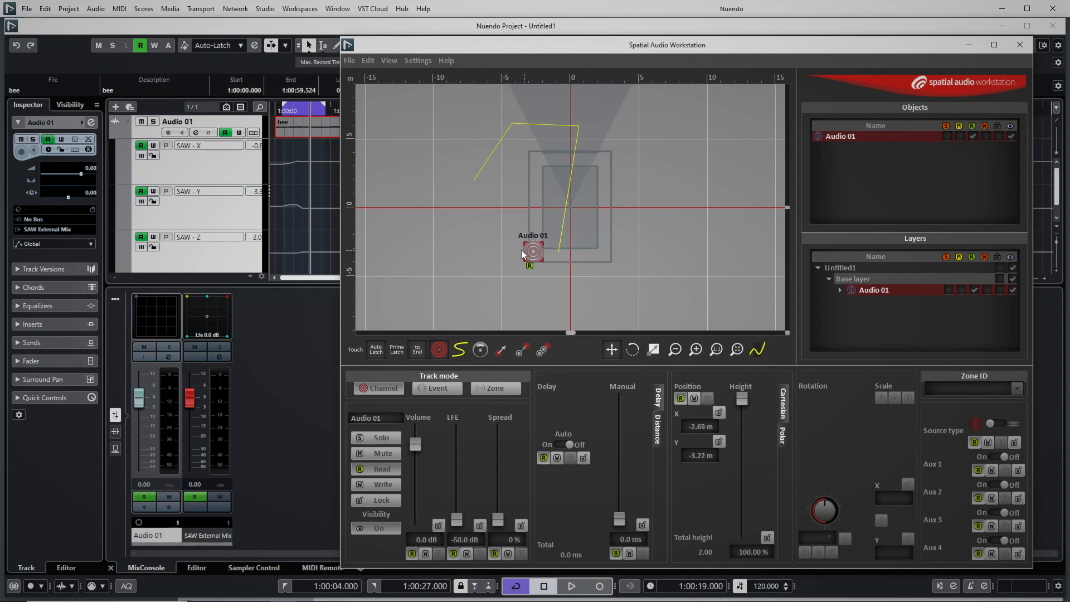
{"action": "left_click", "coordinate": [549, 348]}
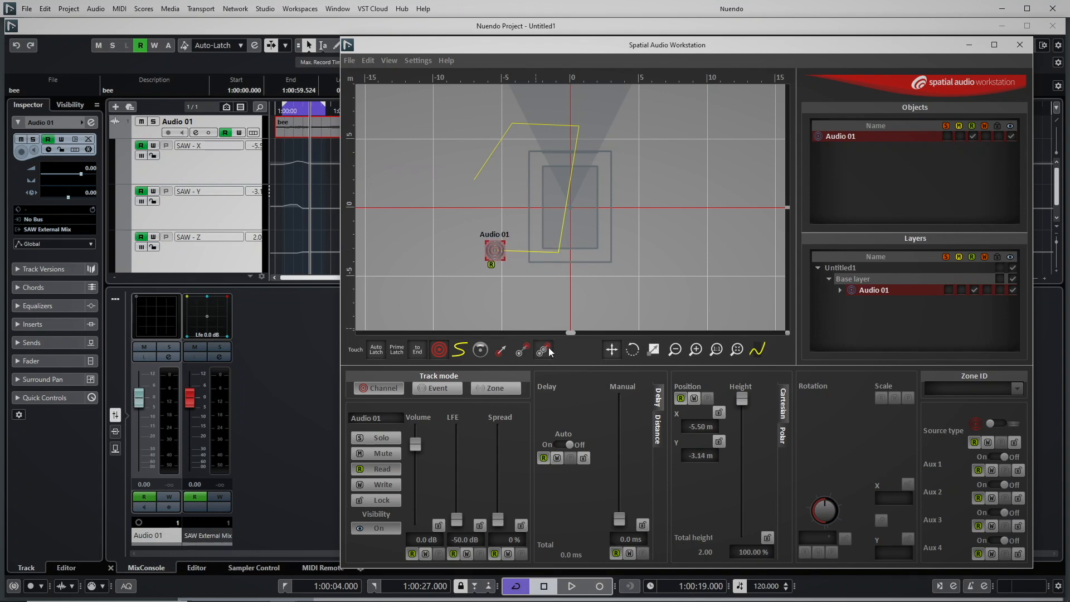